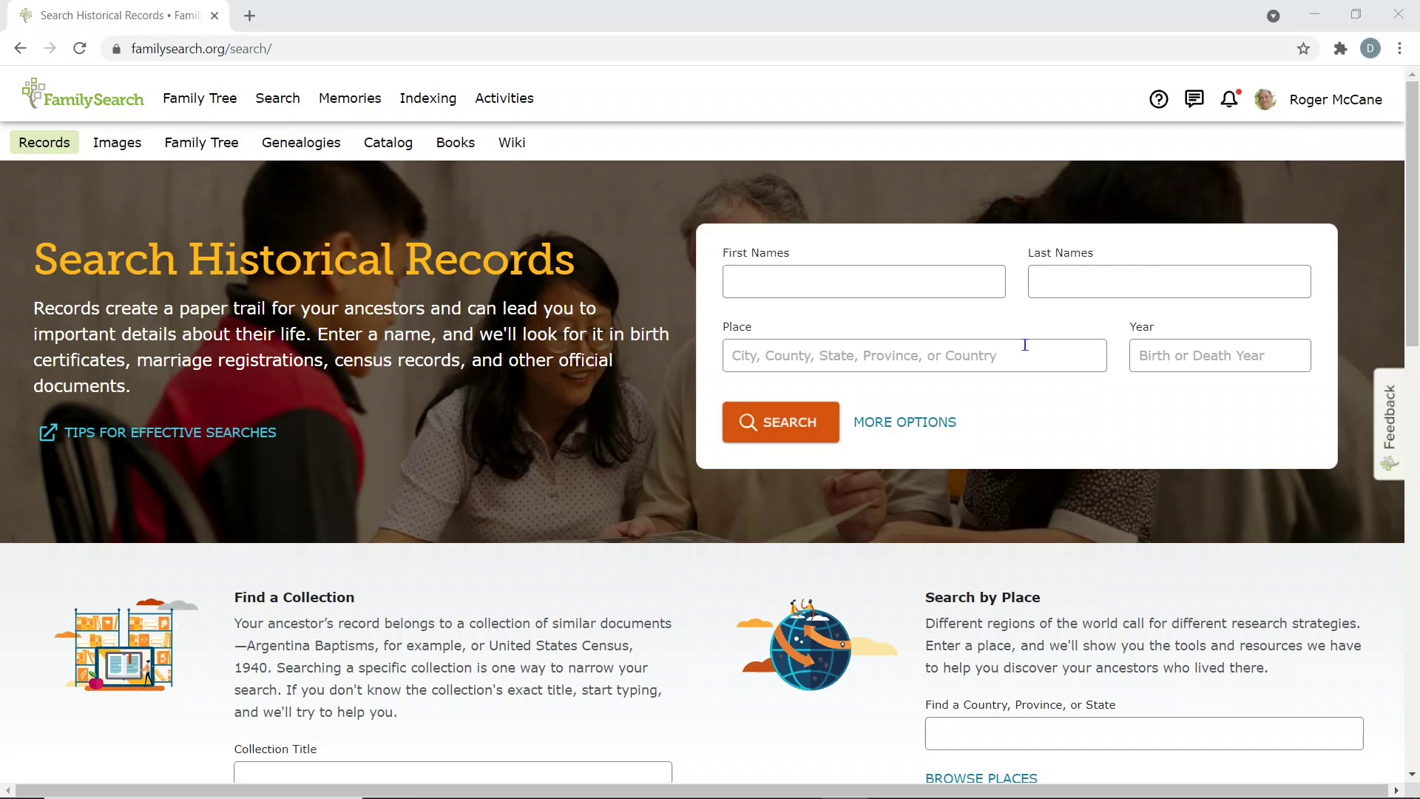
Enter the ancestor's last name in the historical records search and expand the form to its additional options.
left_click(1072, 277)
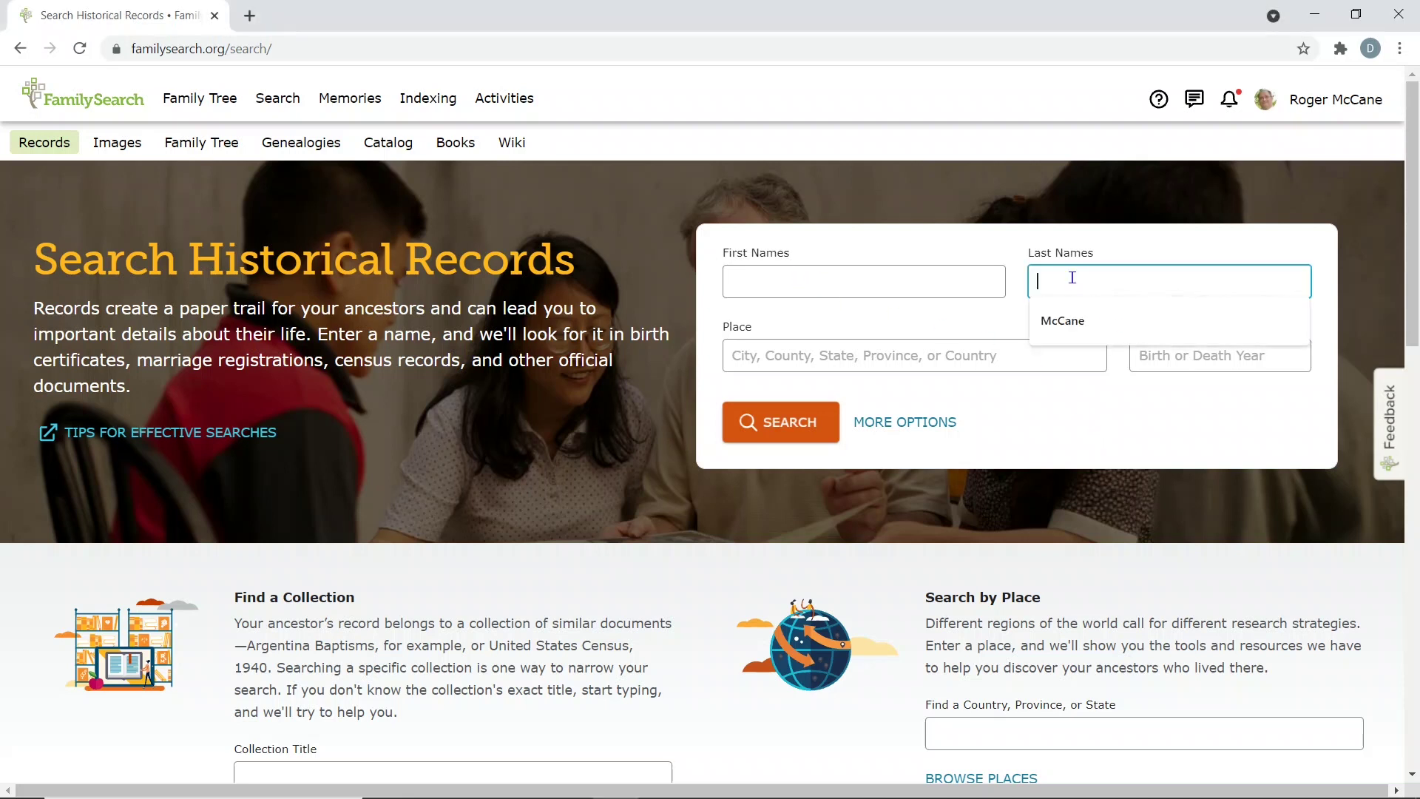
left_click(1059, 312)
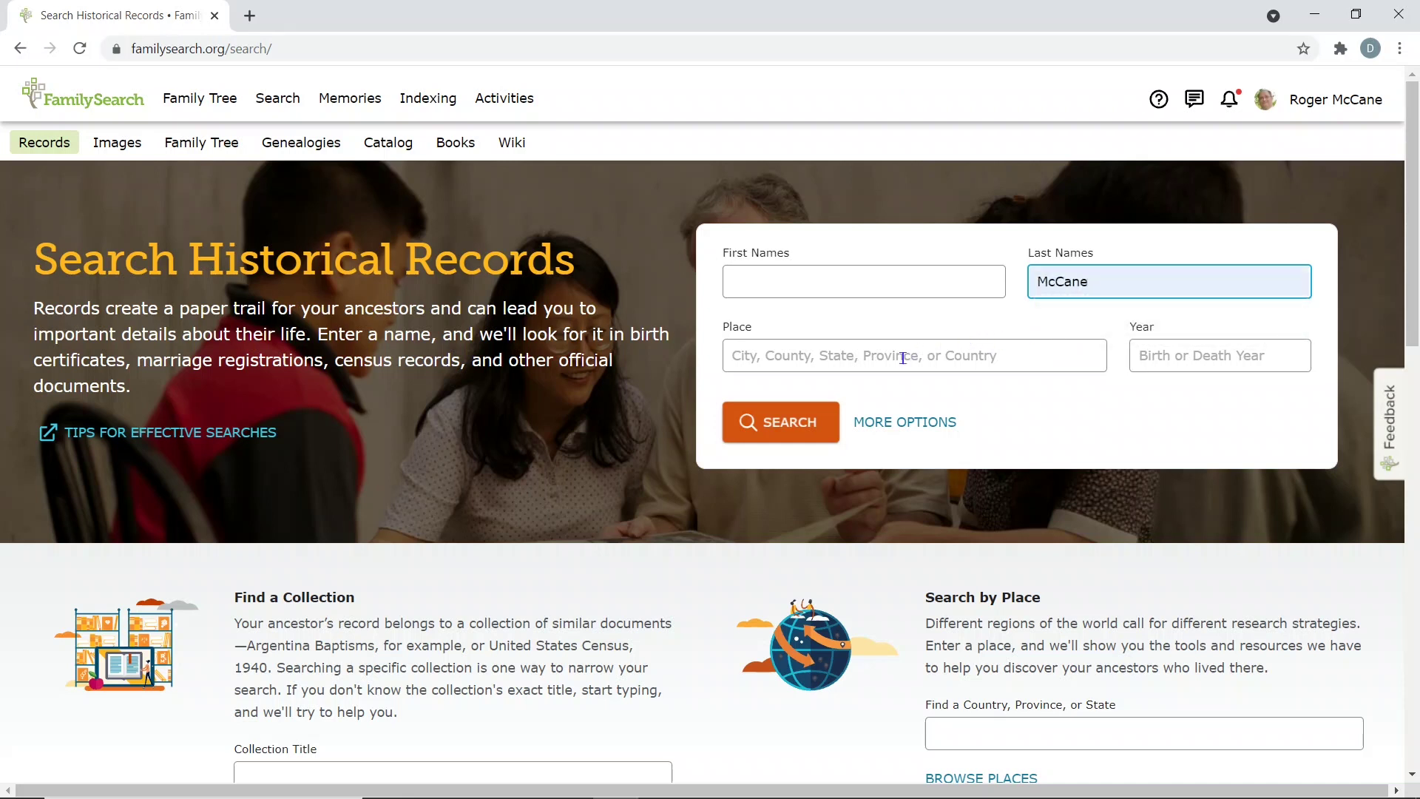
left_click(900, 428)
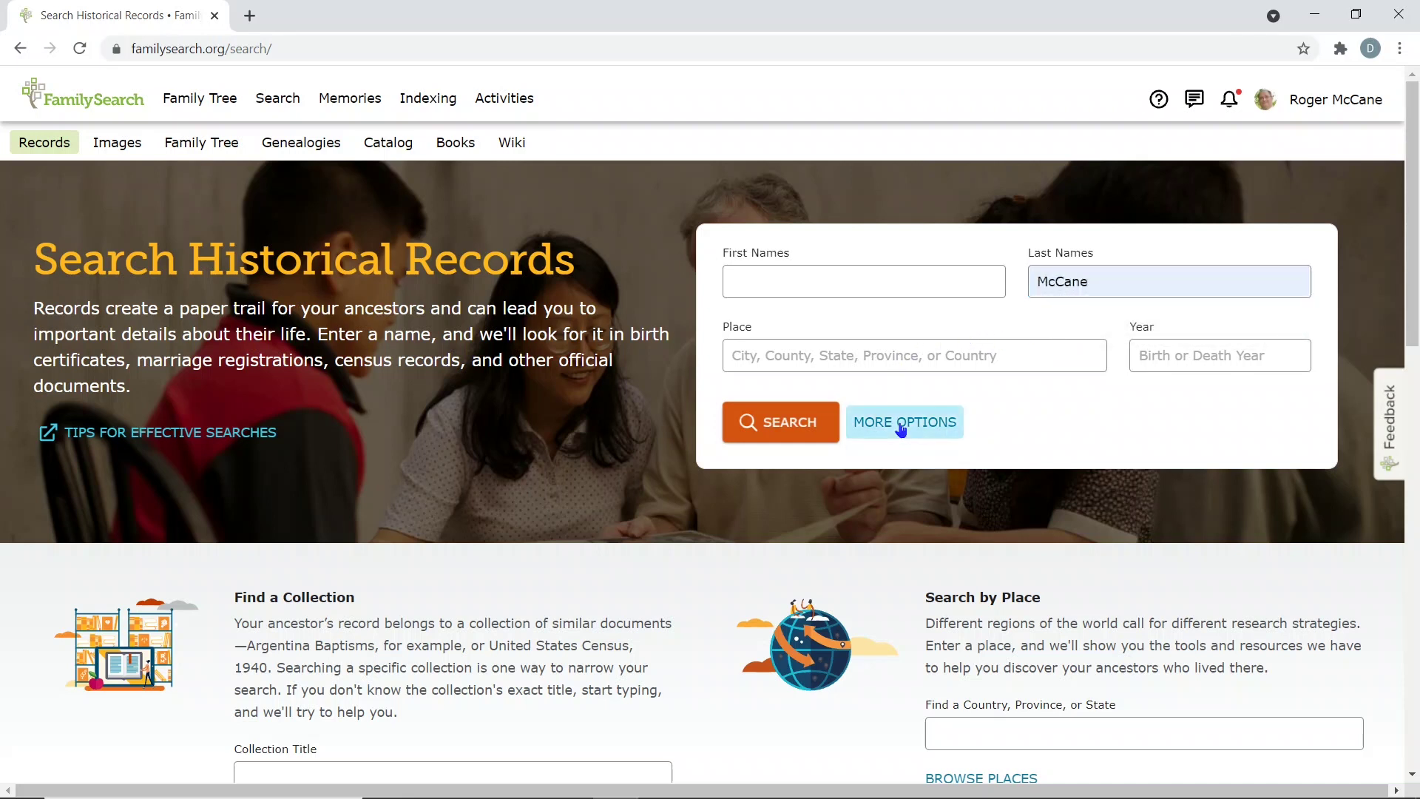
scroll(1008, 335, "down", 1)
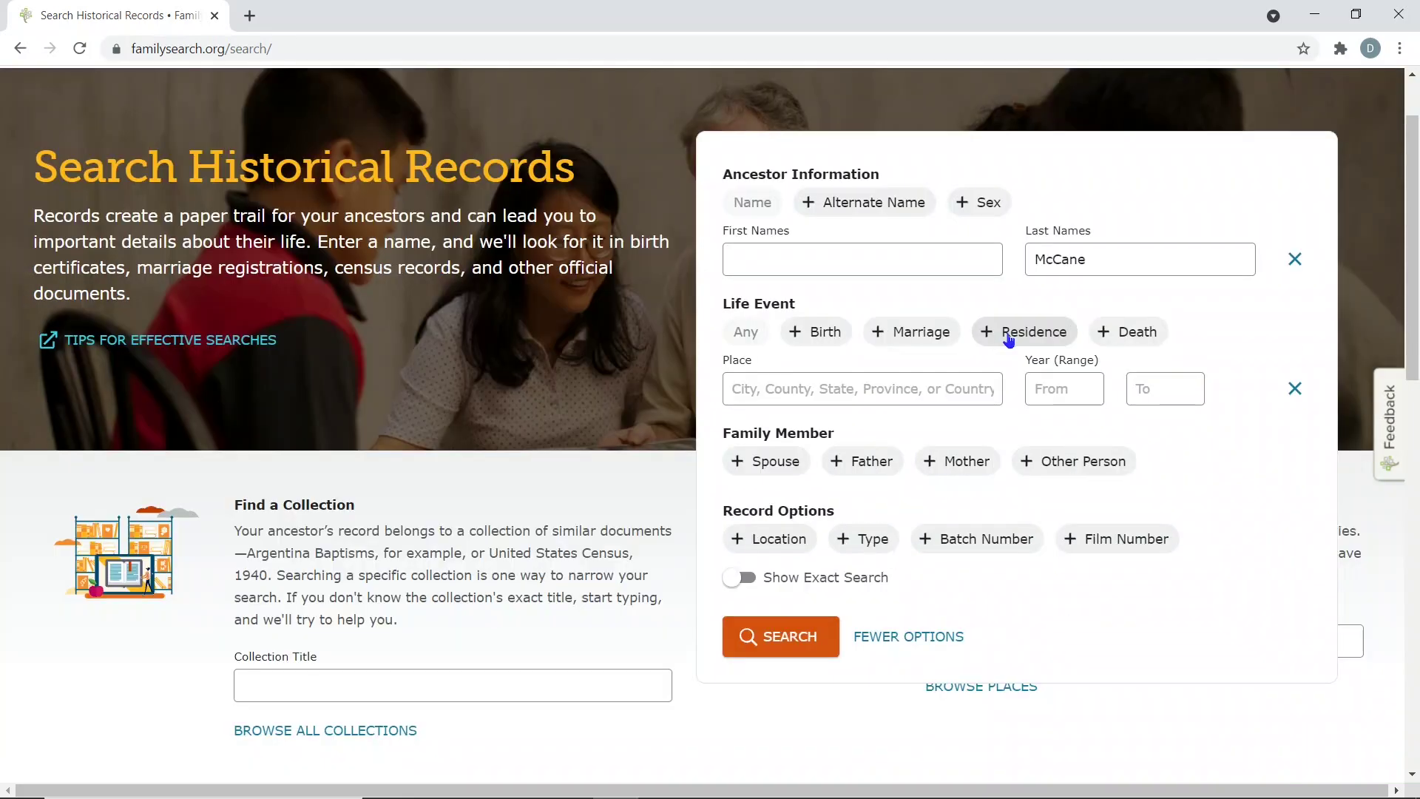
Set the life event place to Kentucky and the year range to 1790–1810, and run the search.
left_click(875, 382)
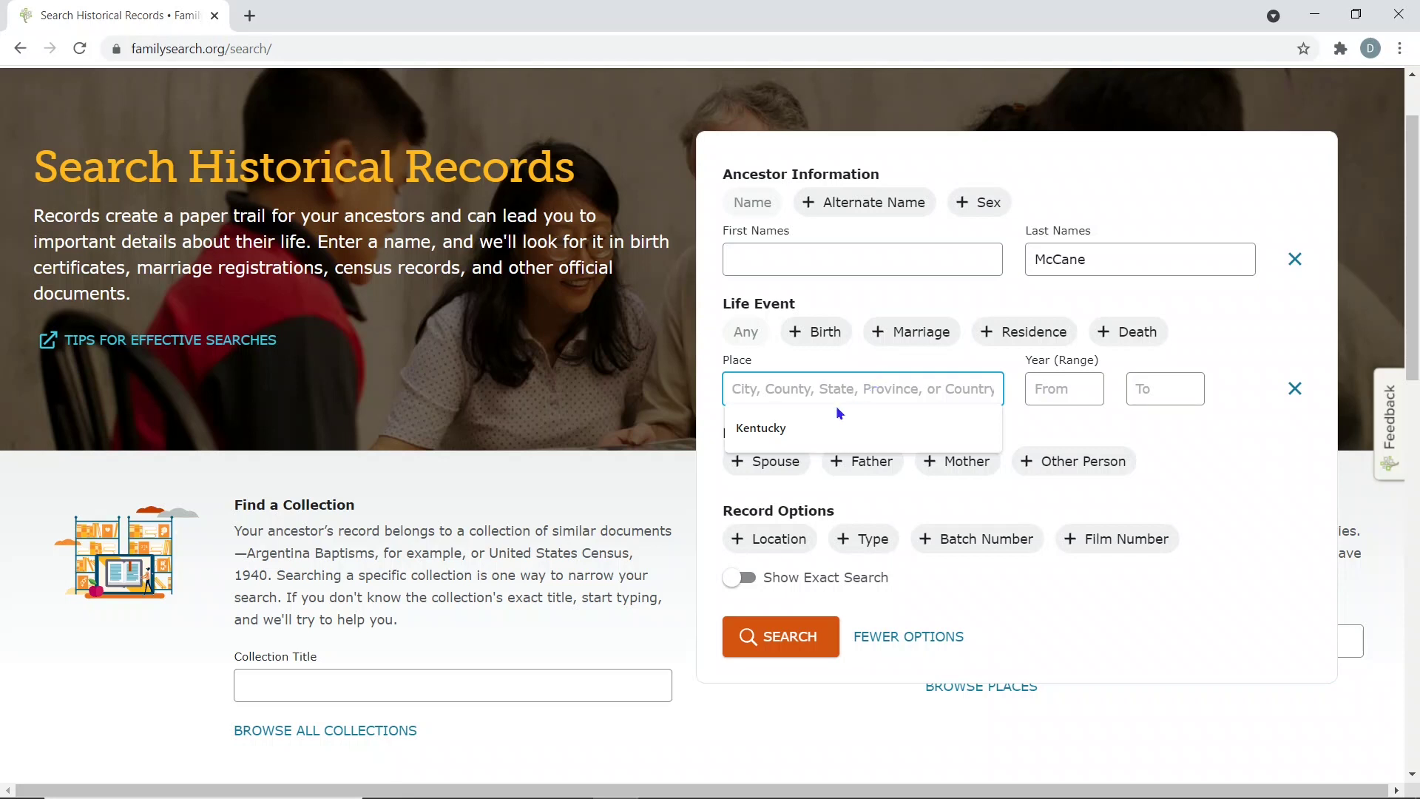
left_click(835, 428)
left_click(1044, 384)
type("1790")
left_click(1150, 396)
type("1810")
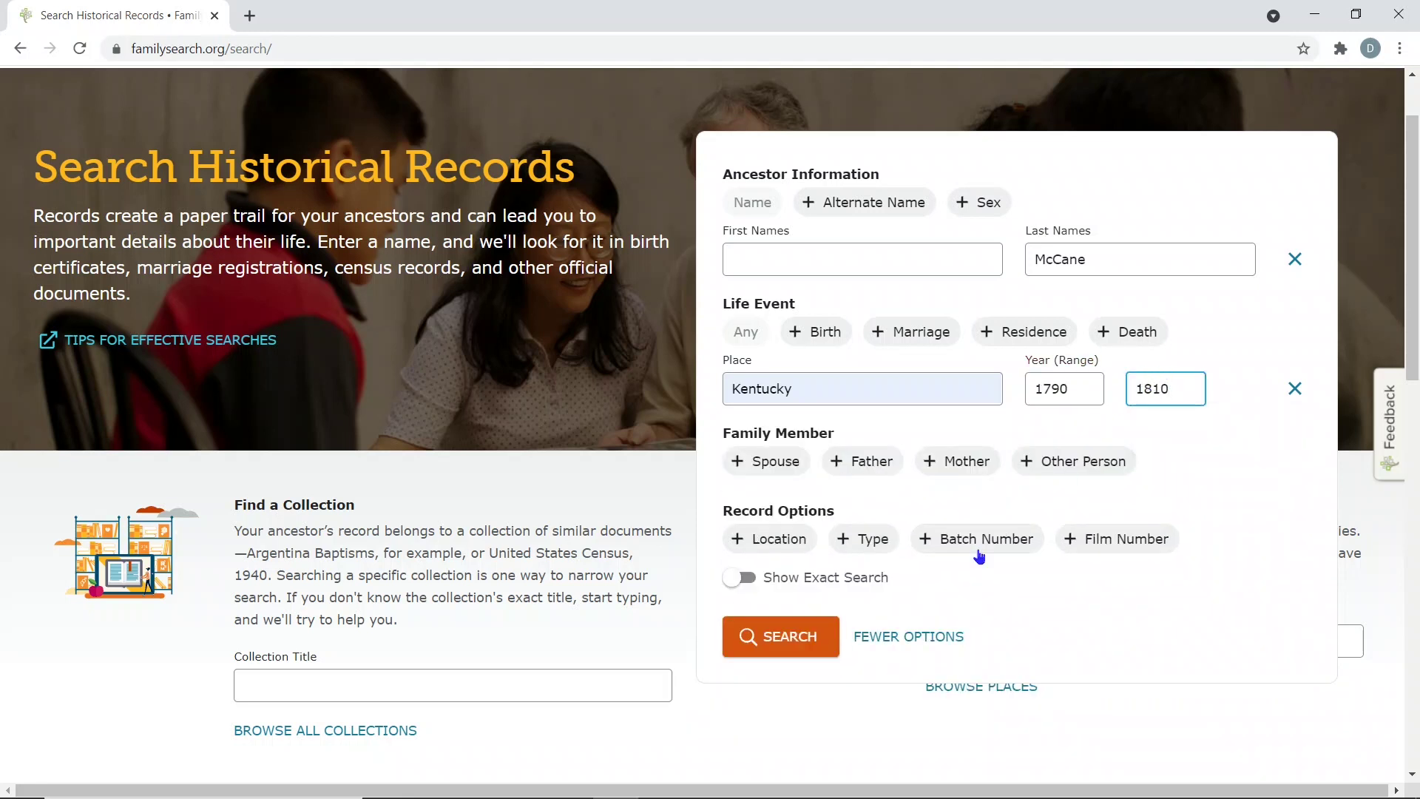
left_click(777, 634)
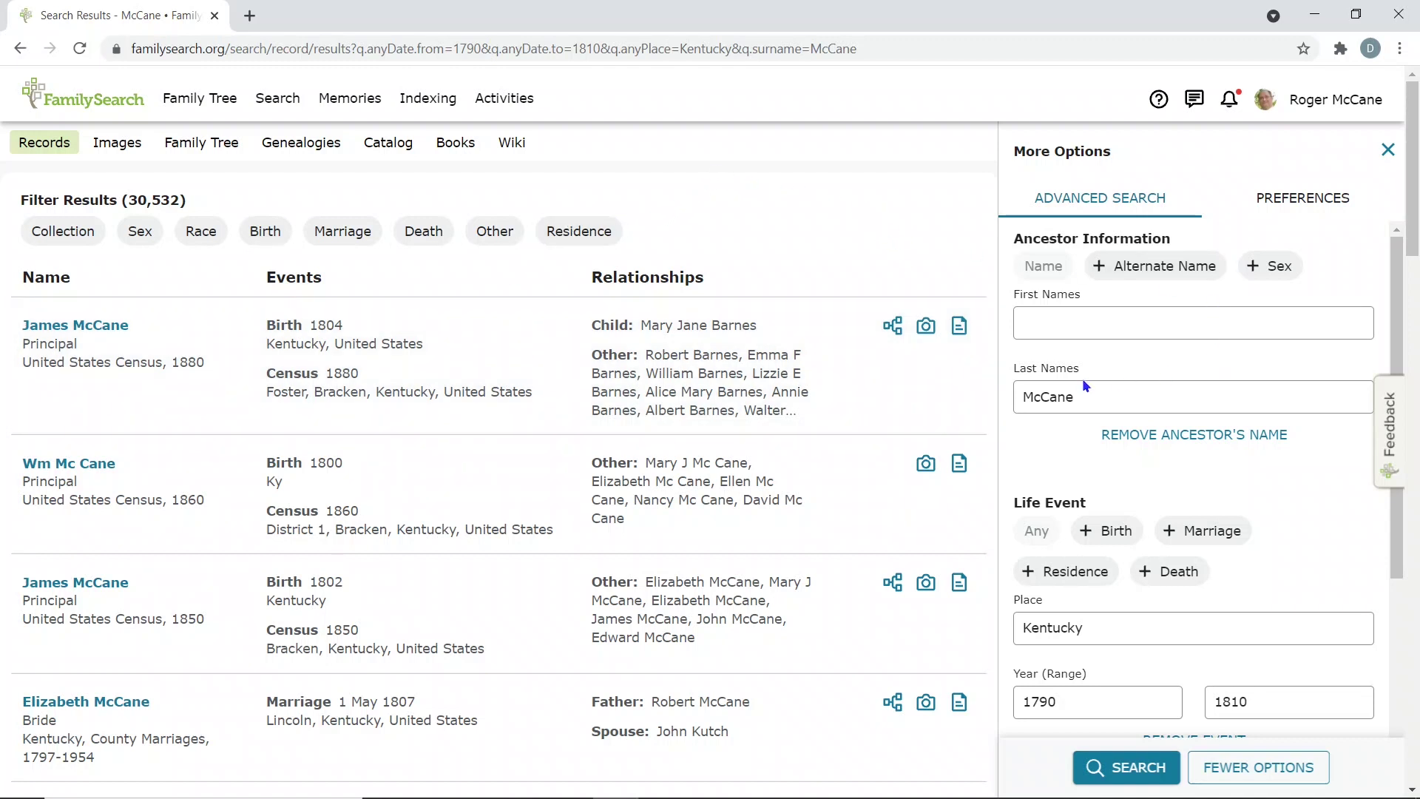
Narrow the record search by adding the ancestor's first name, and run it again.
scroll(1298, 481, "down", 1)
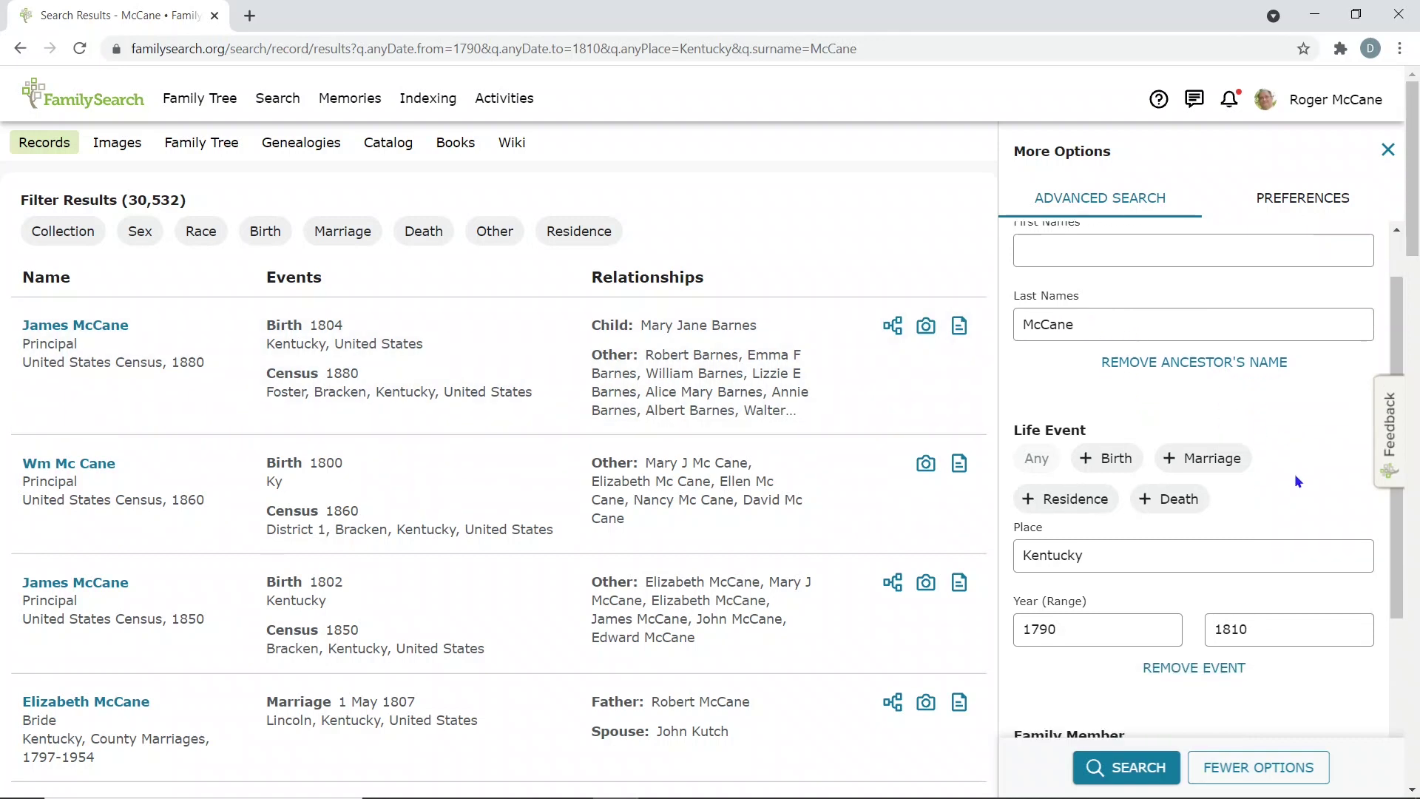
scroll(1295, 482, "down", 2)
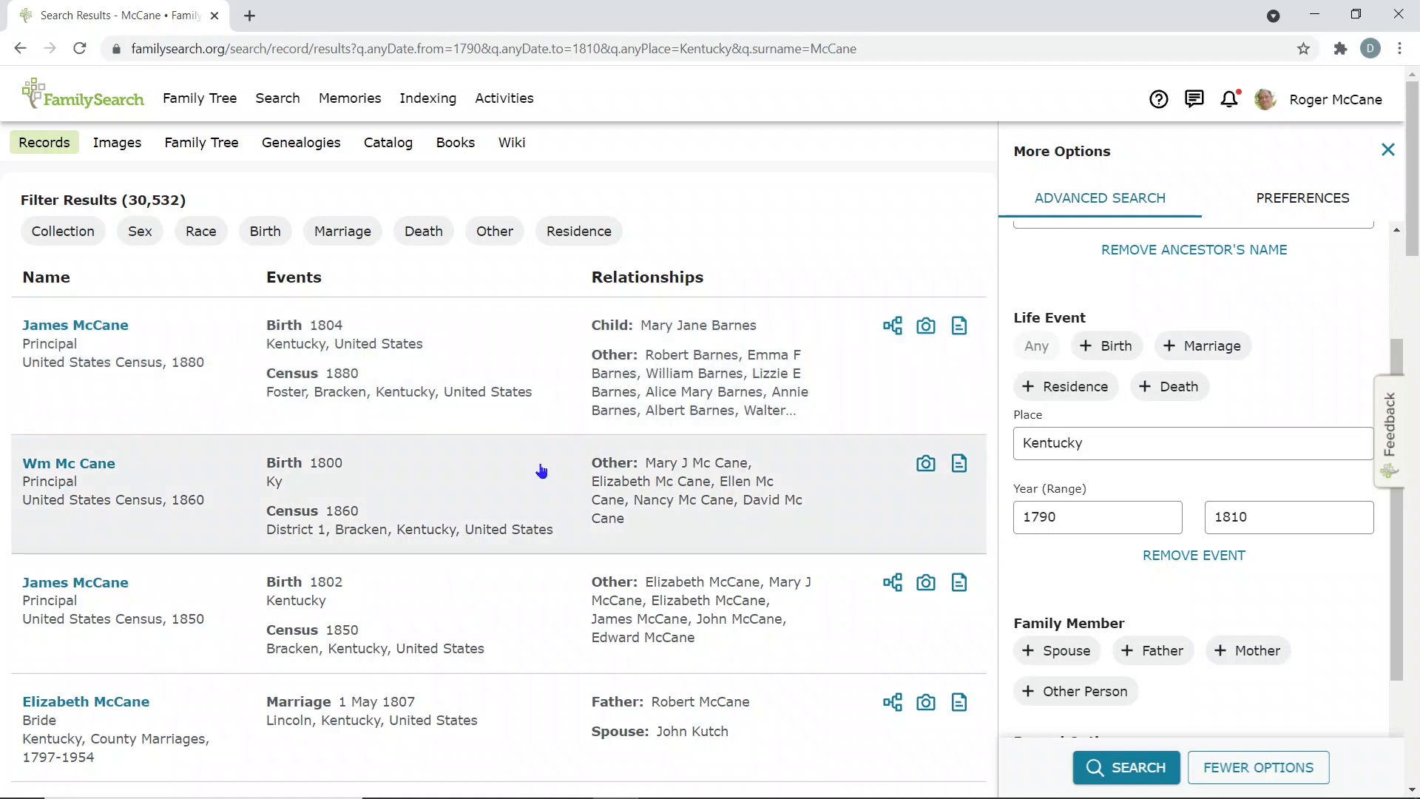
scroll(541, 471, "down", 1)
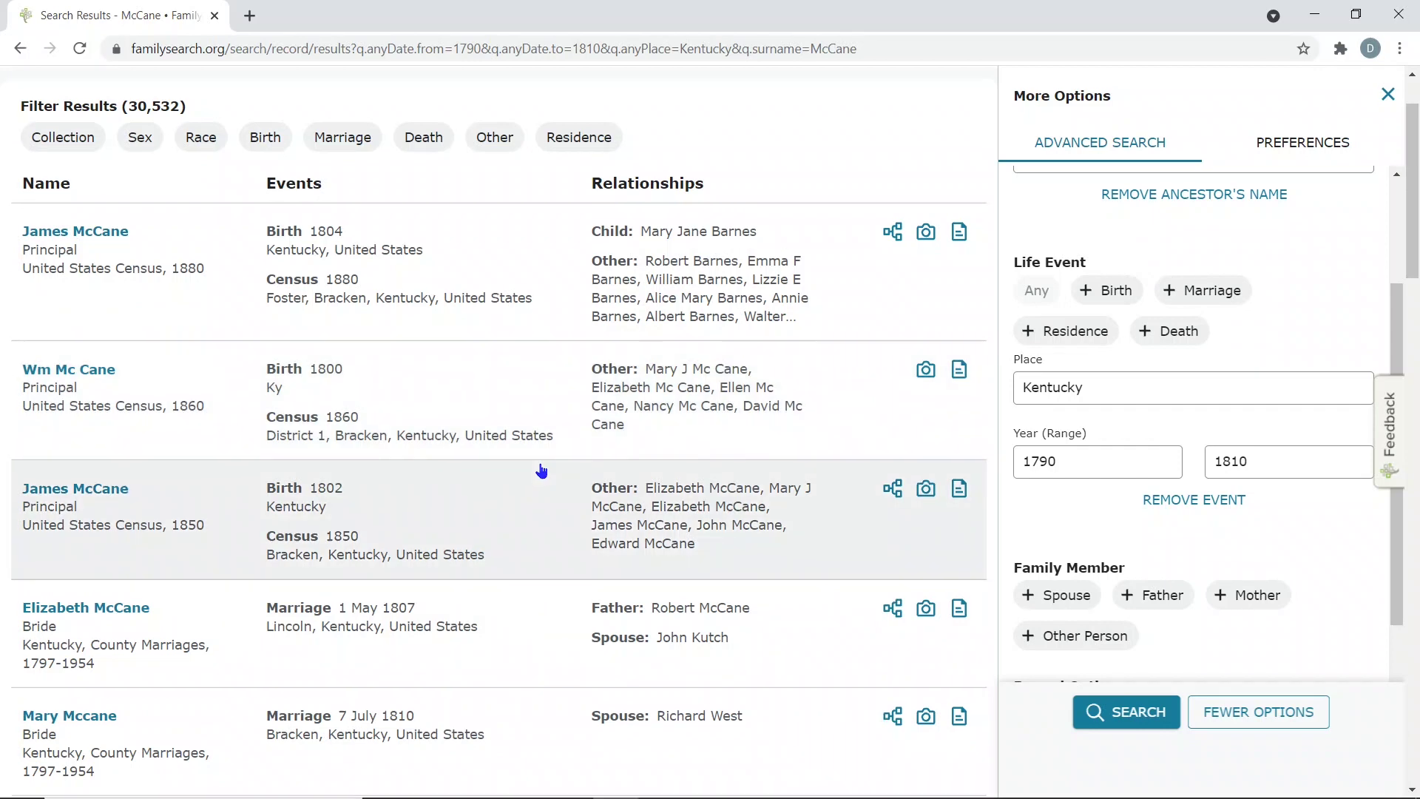
scroll(542, 471, "down", 1)
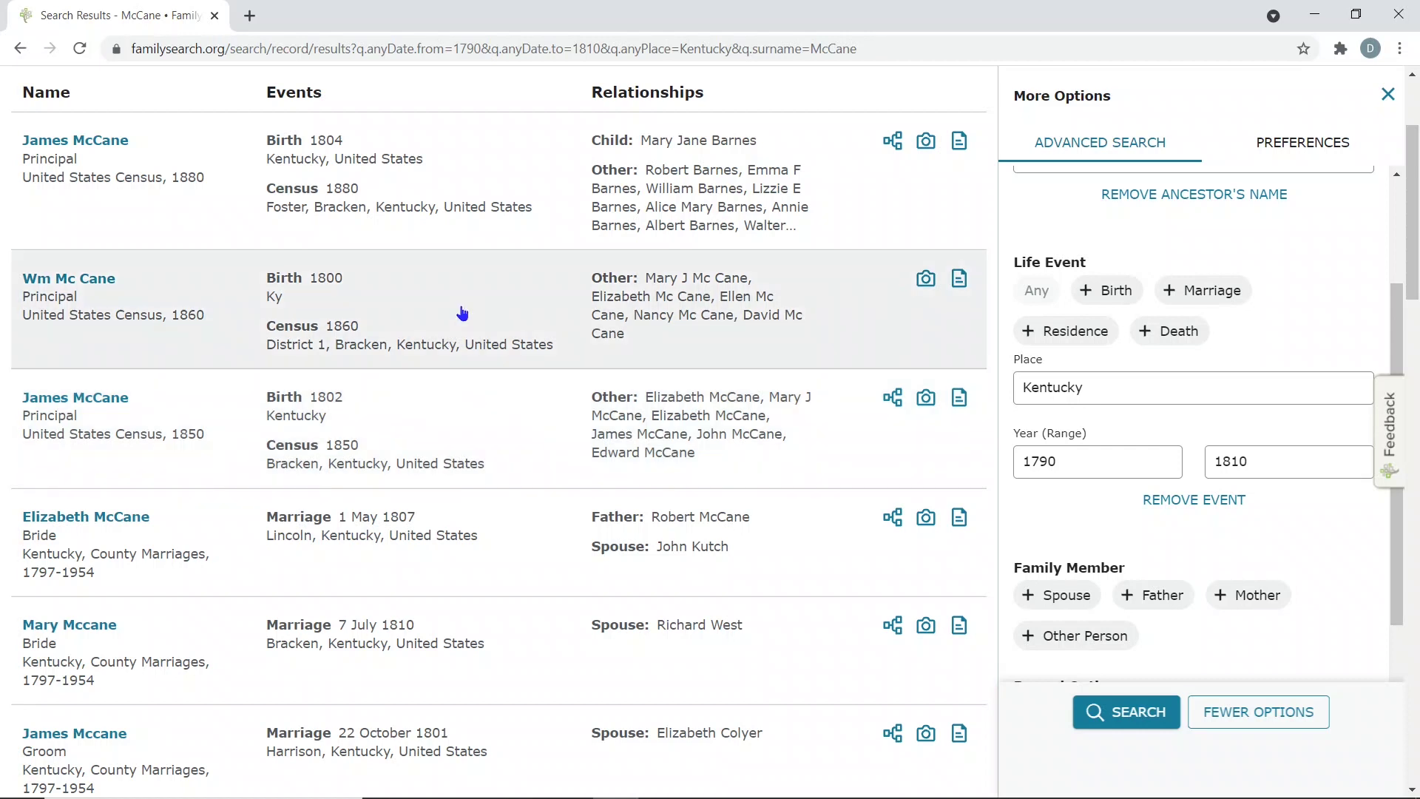
scroll(481, 304, "down", 2)
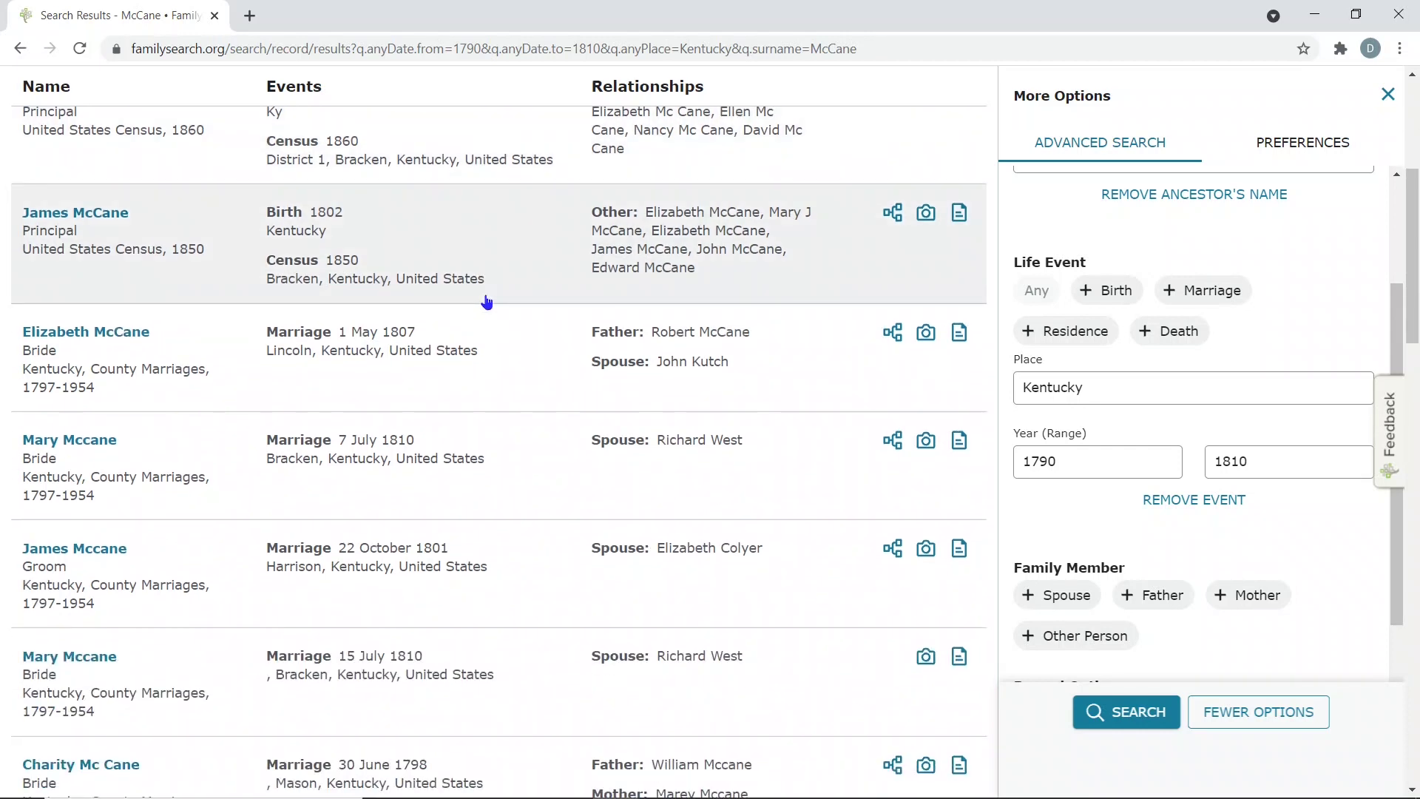
scroll(1129, 335, "up", 2)
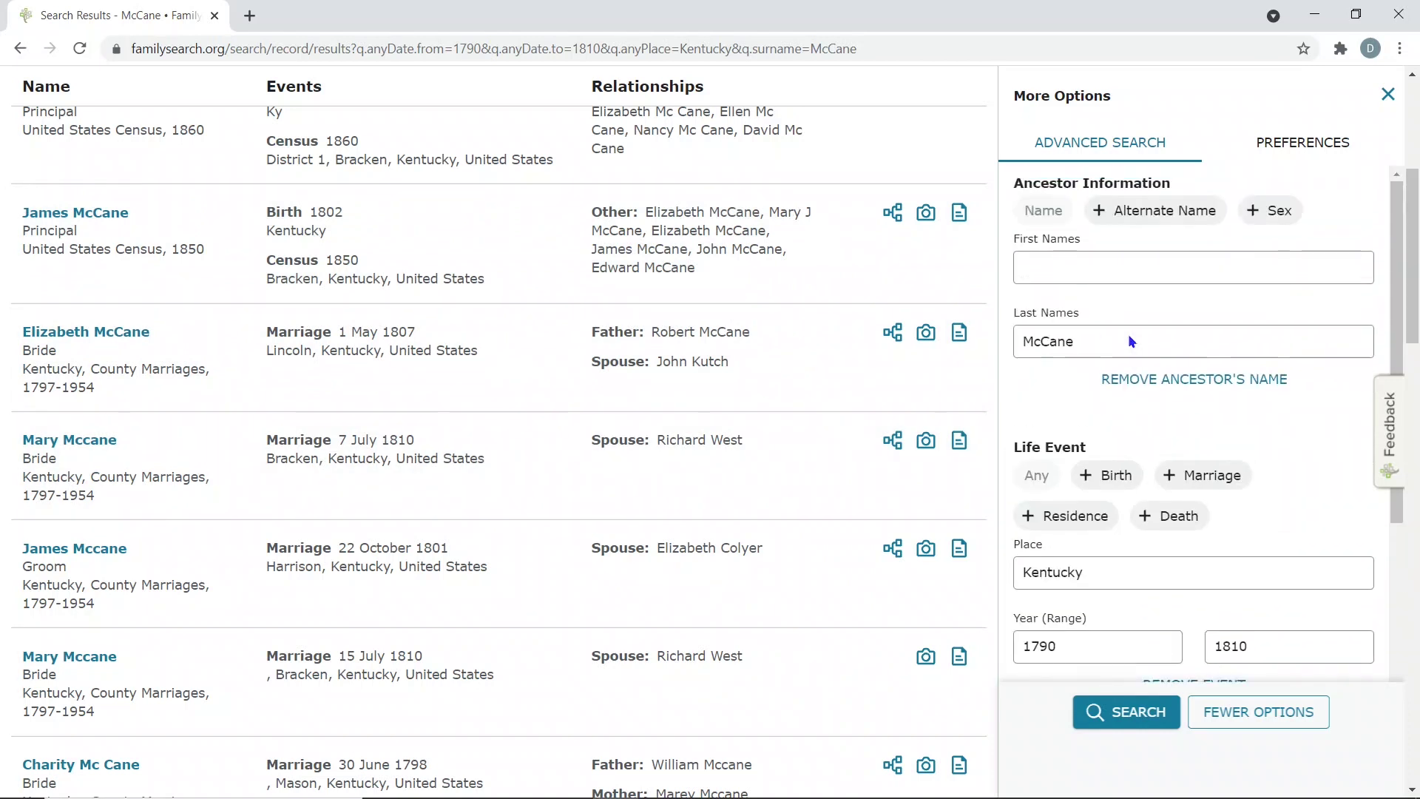
left_click(1100, 269)
type("James")
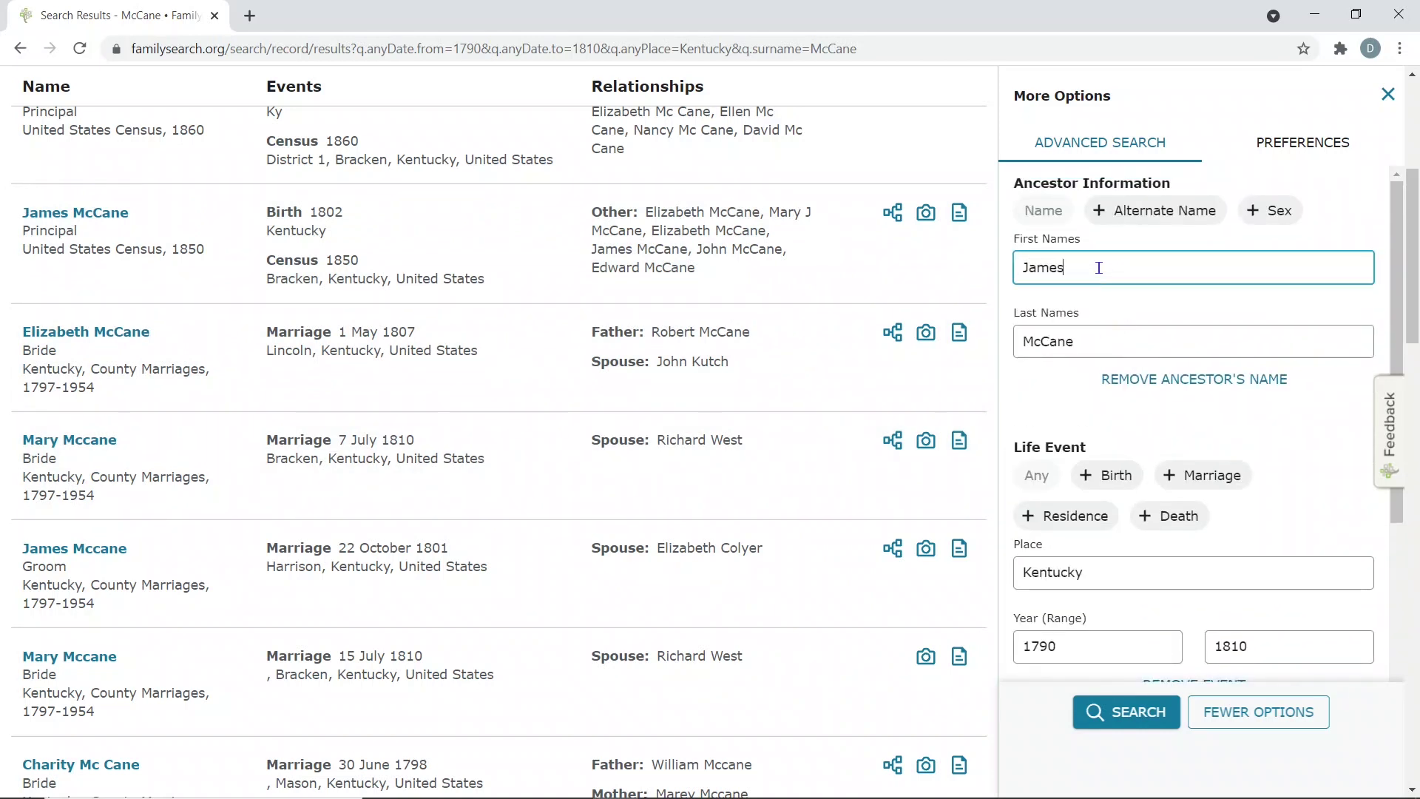
key("Return")
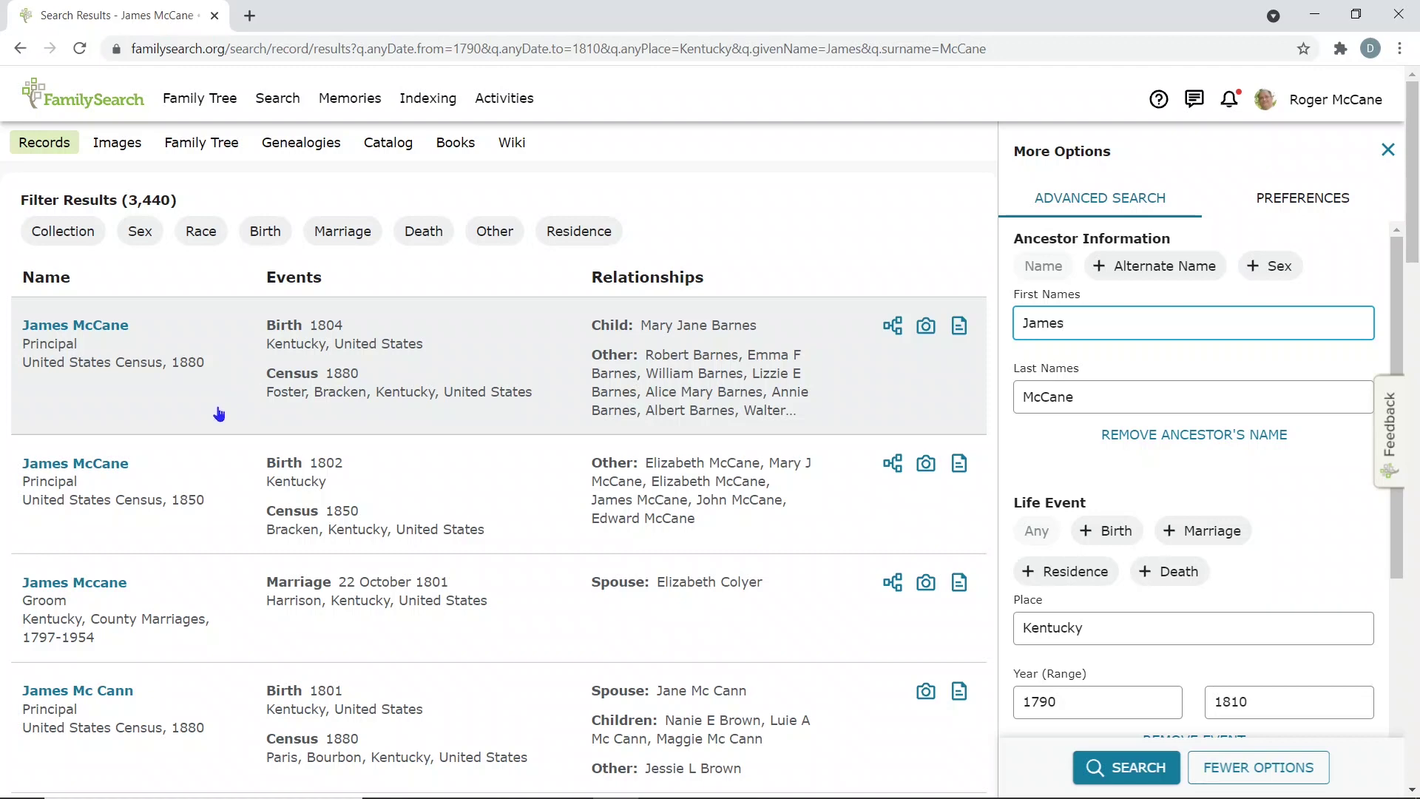
Open the original image of the 22 October 1801 Harrison, Kentucky marriage and examine the couple's handwritten entry up close.
scroll(222, 414, "down", 1)
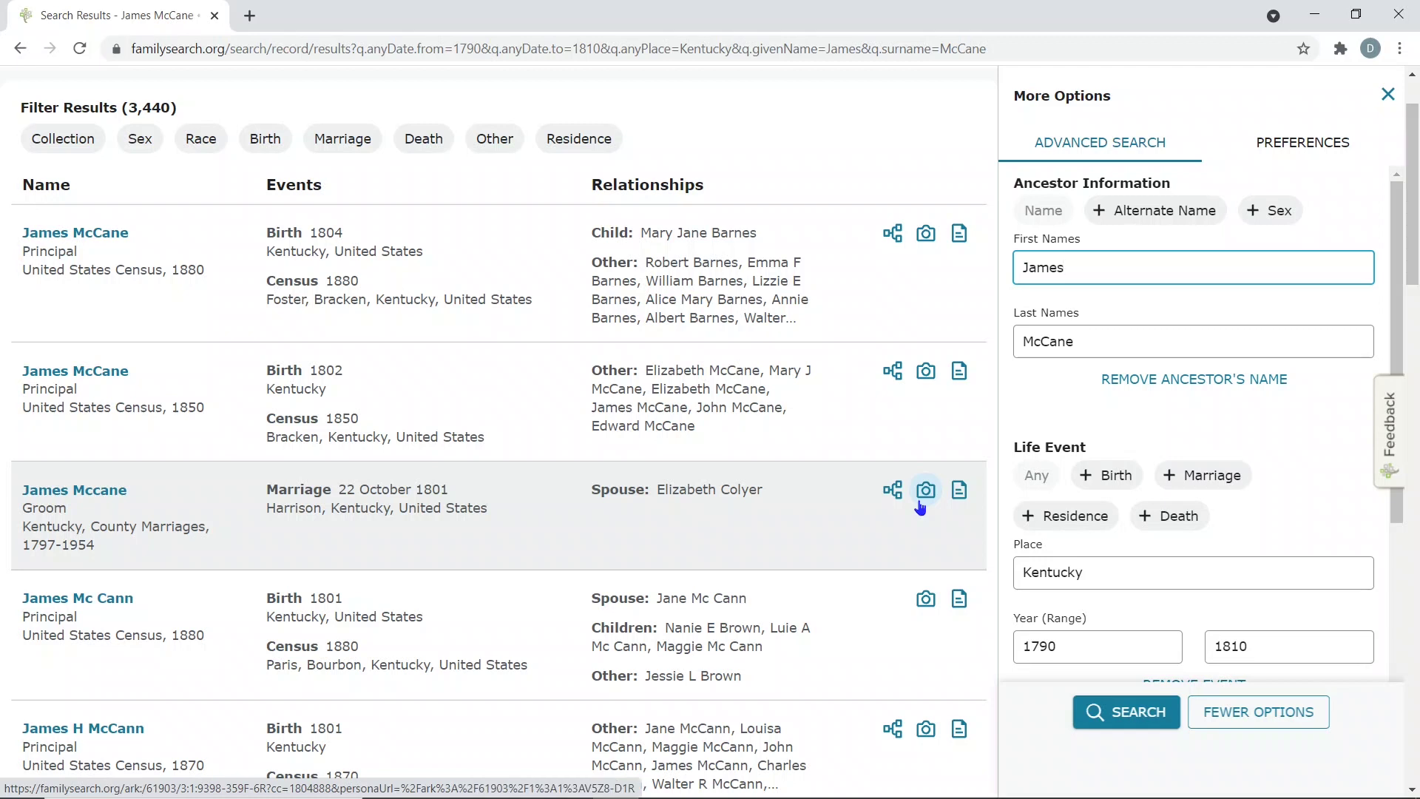
left_click(923, 497)
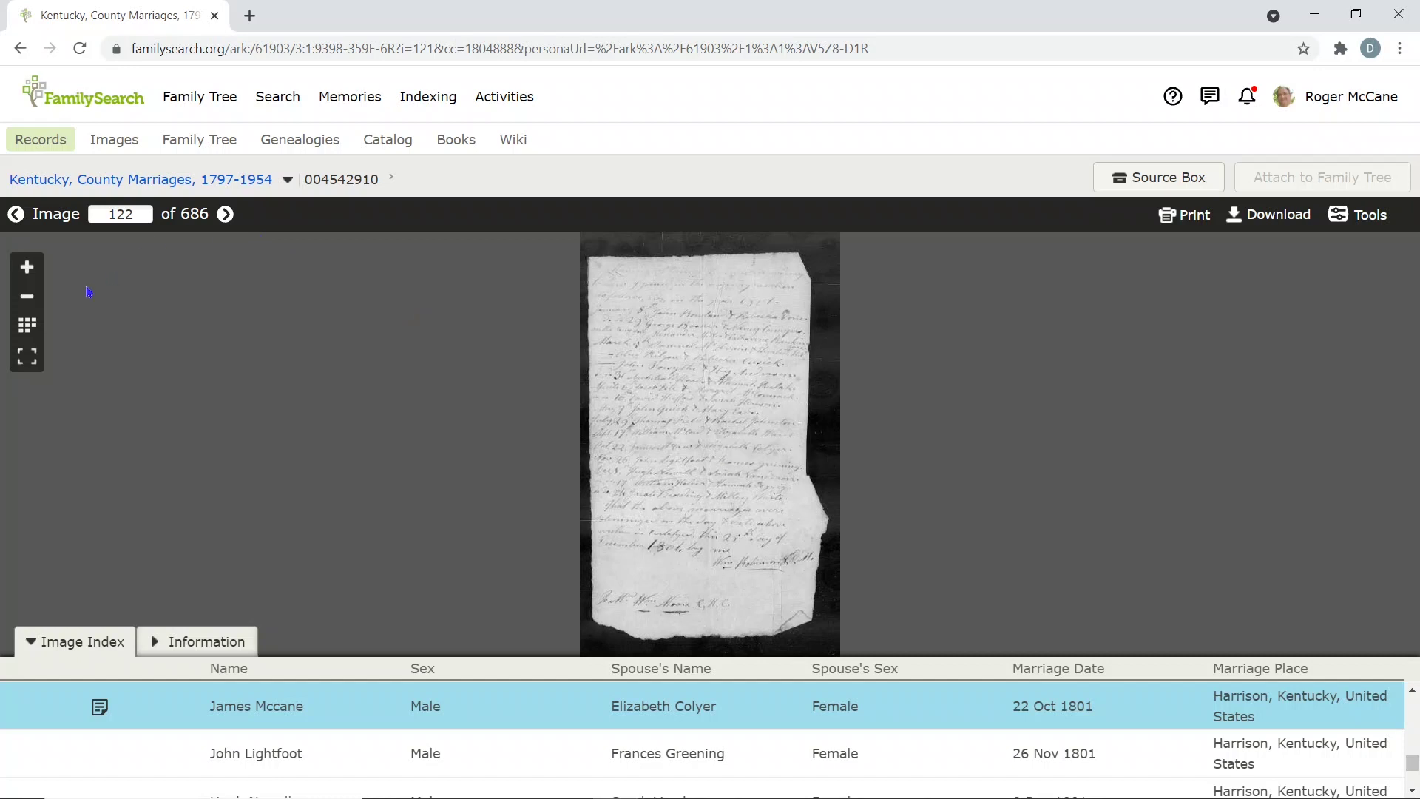
scroll(676, 464, "up", 2)
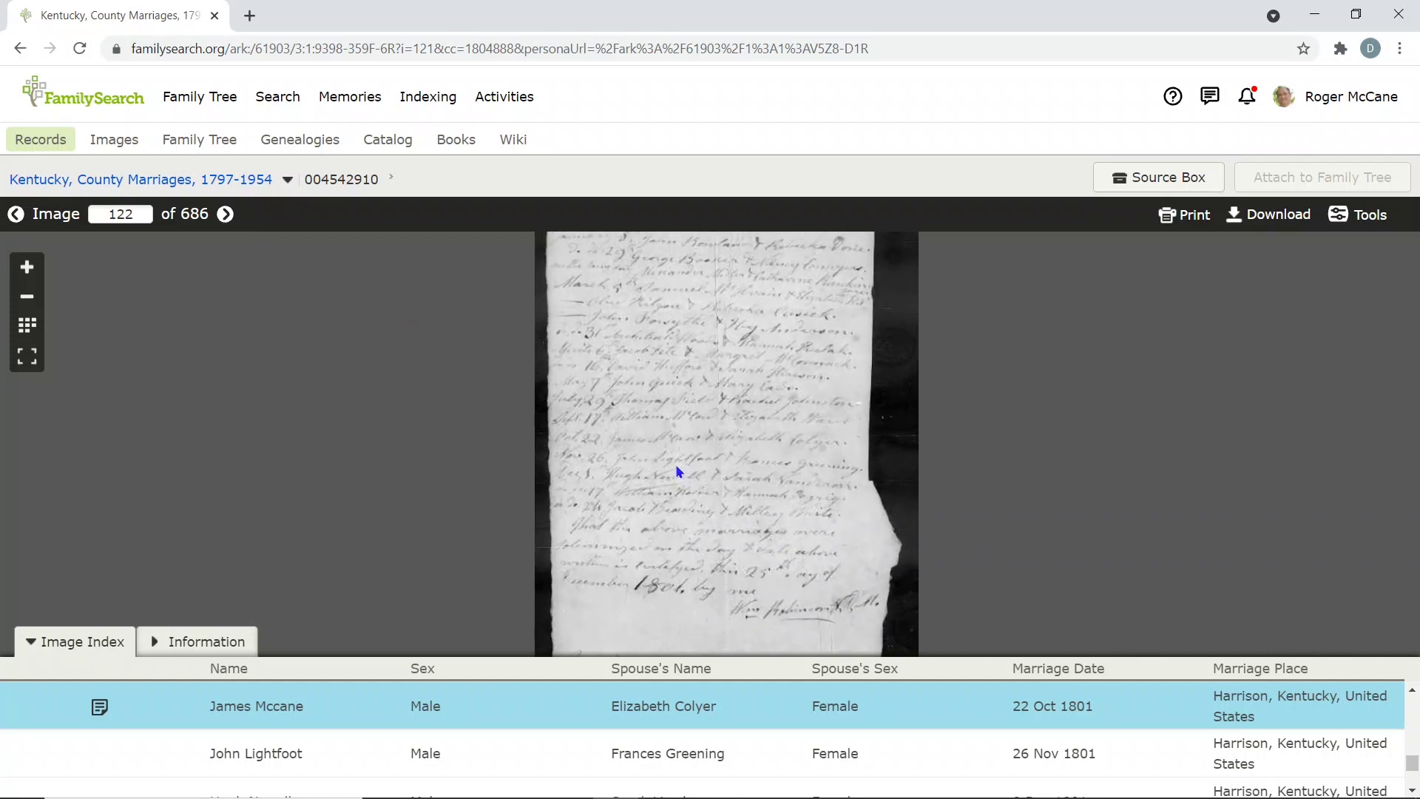
scroll(676, 463, "up", 3)
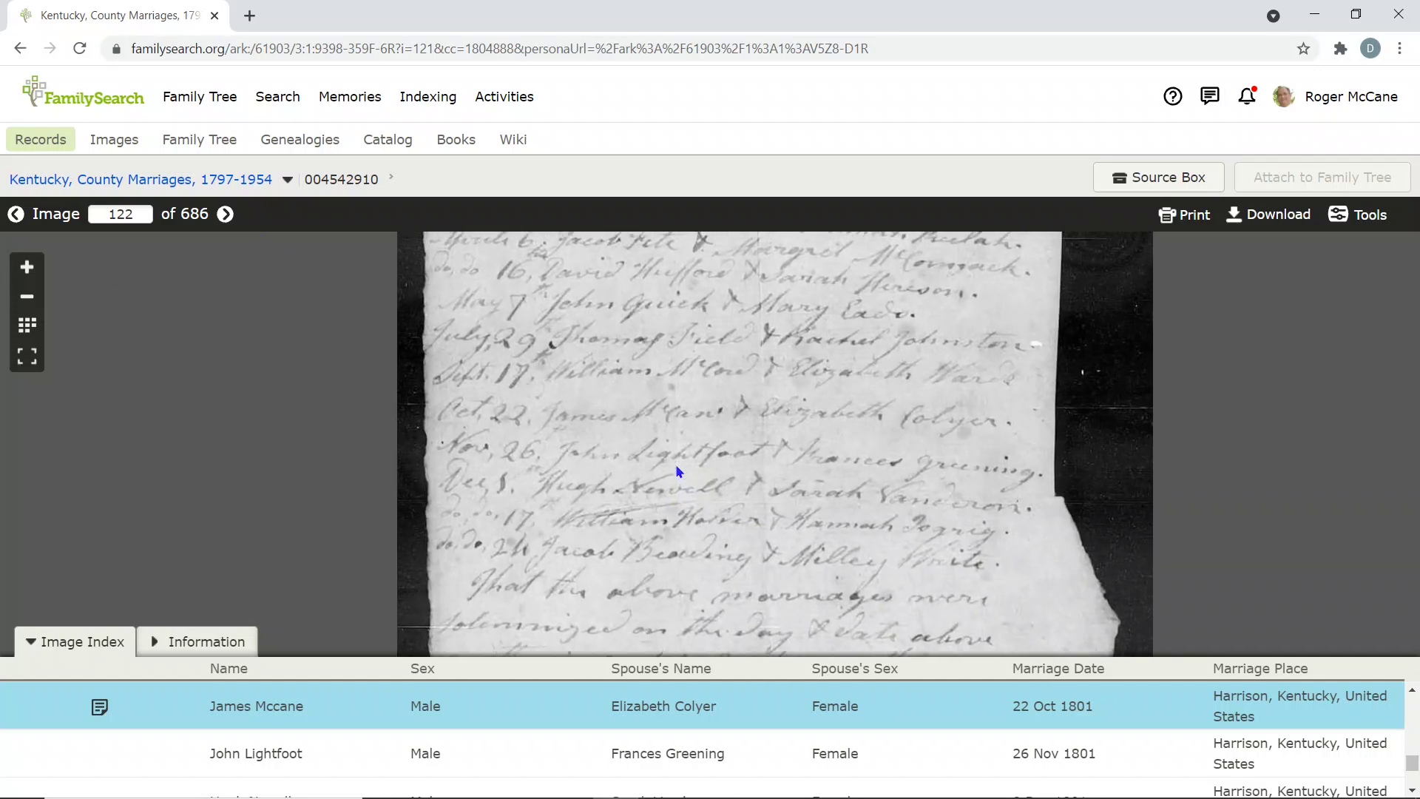
scroll(676, 464, "up", 2)
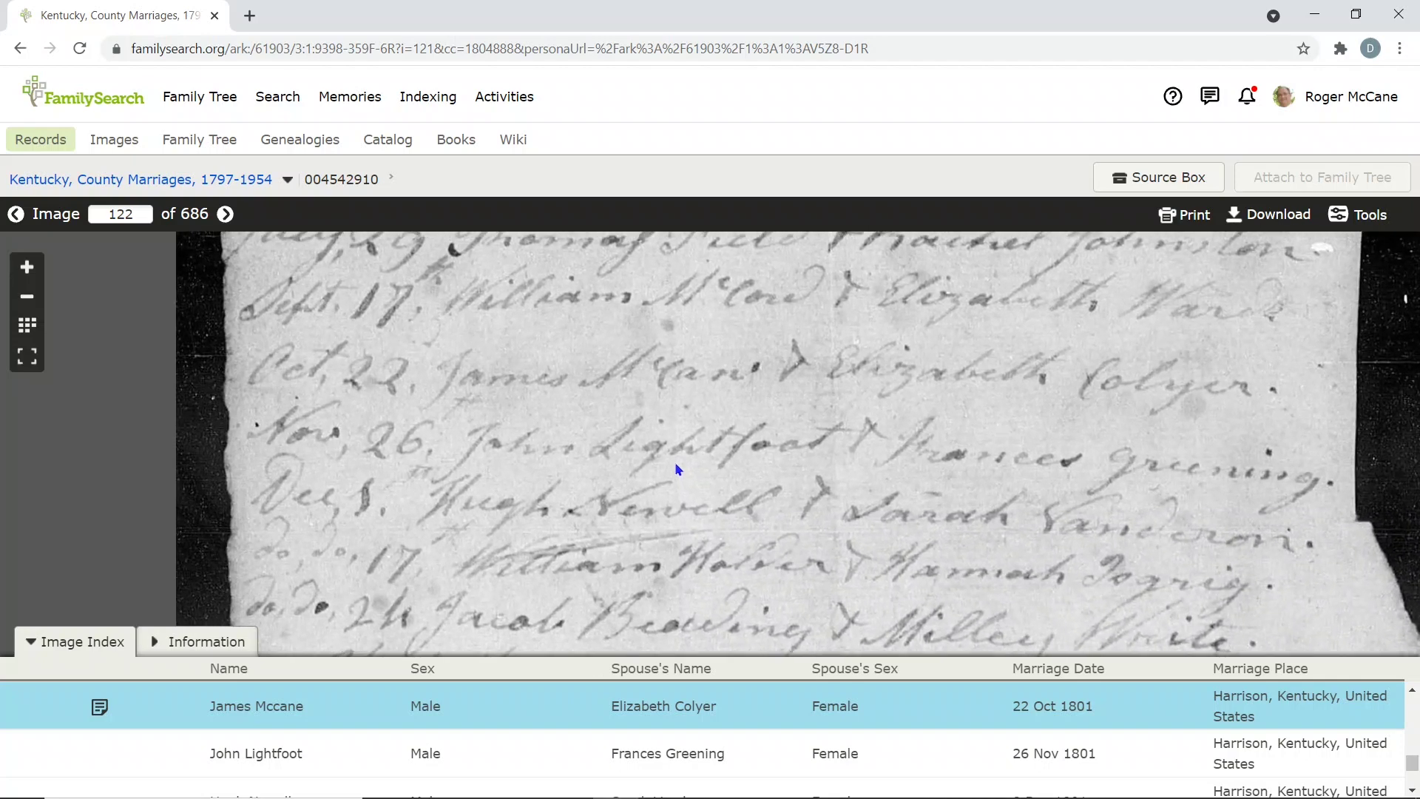
left_click_drag(654, 405, 664, 448)
scroll(664, 448, "up", 1)
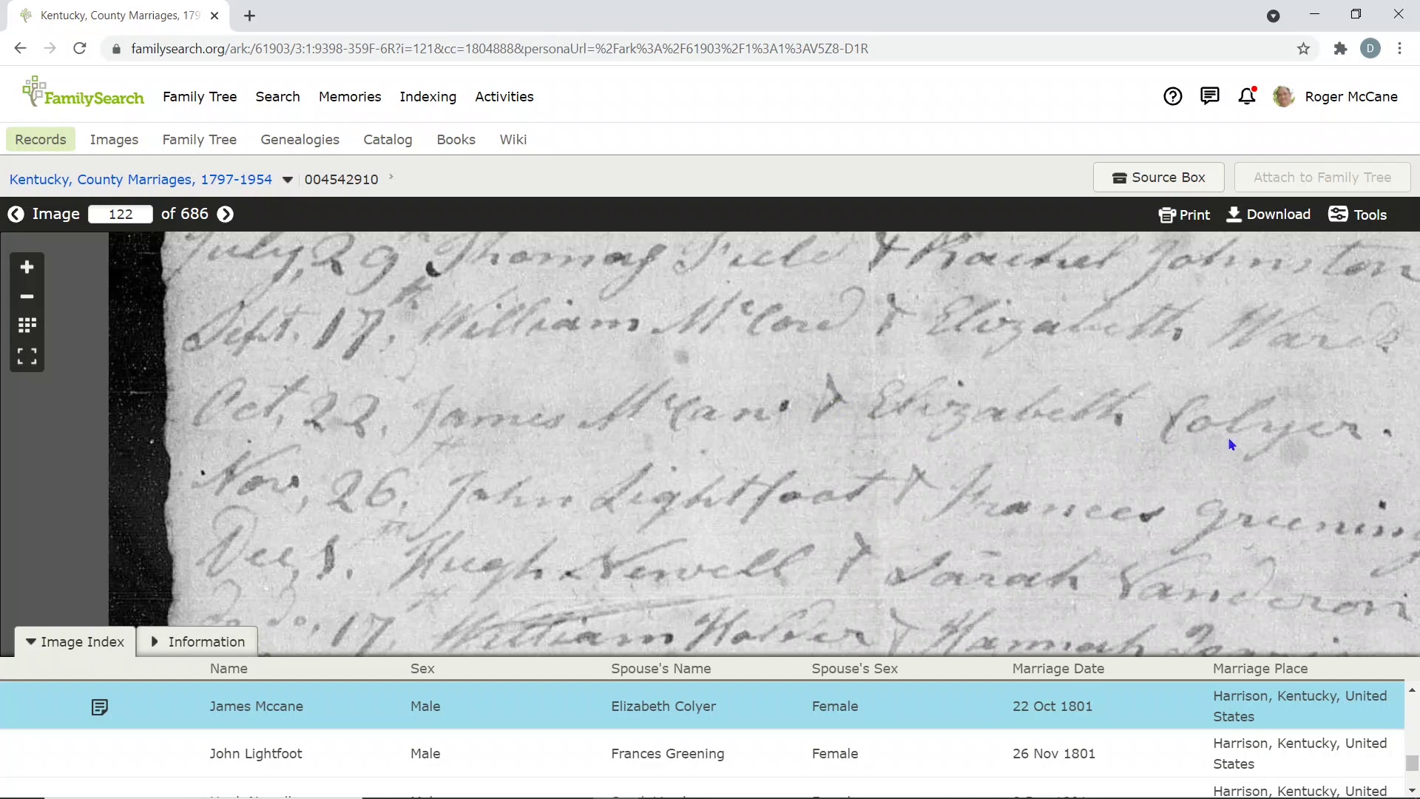
Read through the handwritten 1801 marriage list from the January entries to the closing certification.
scroll(861, 438, "down", 4)
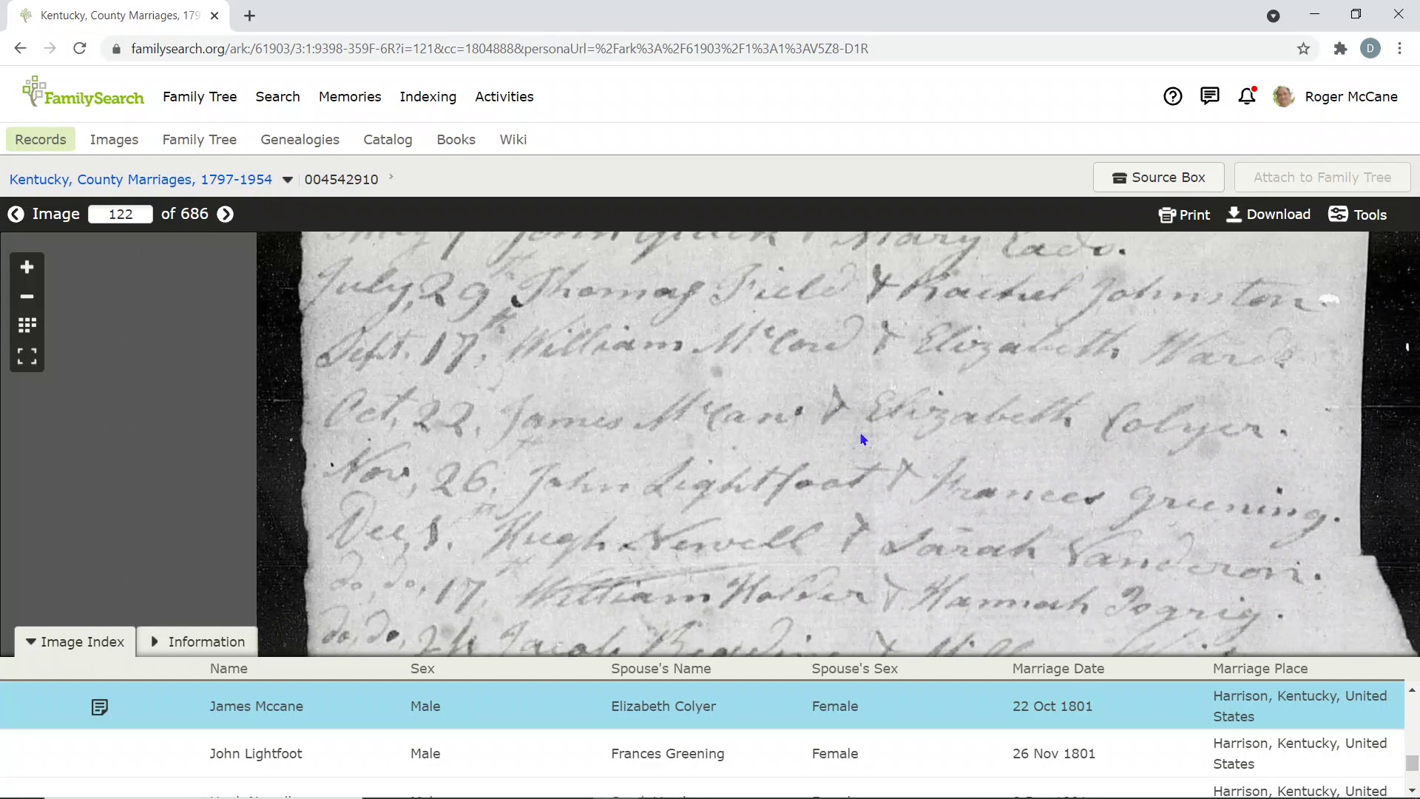
left_click_drag(883, 486, 778, 325)
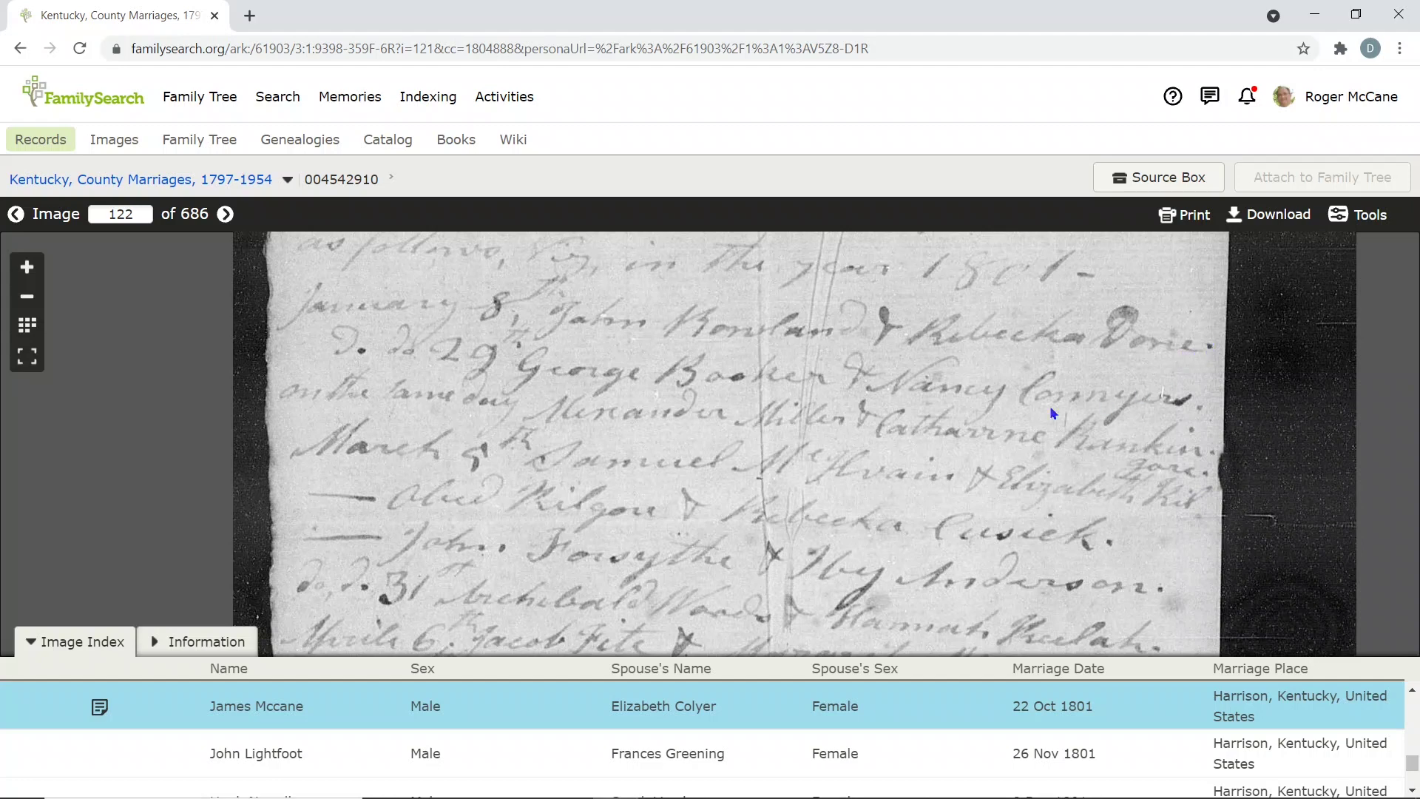
left_click_drag(840, 458, 855, 301)
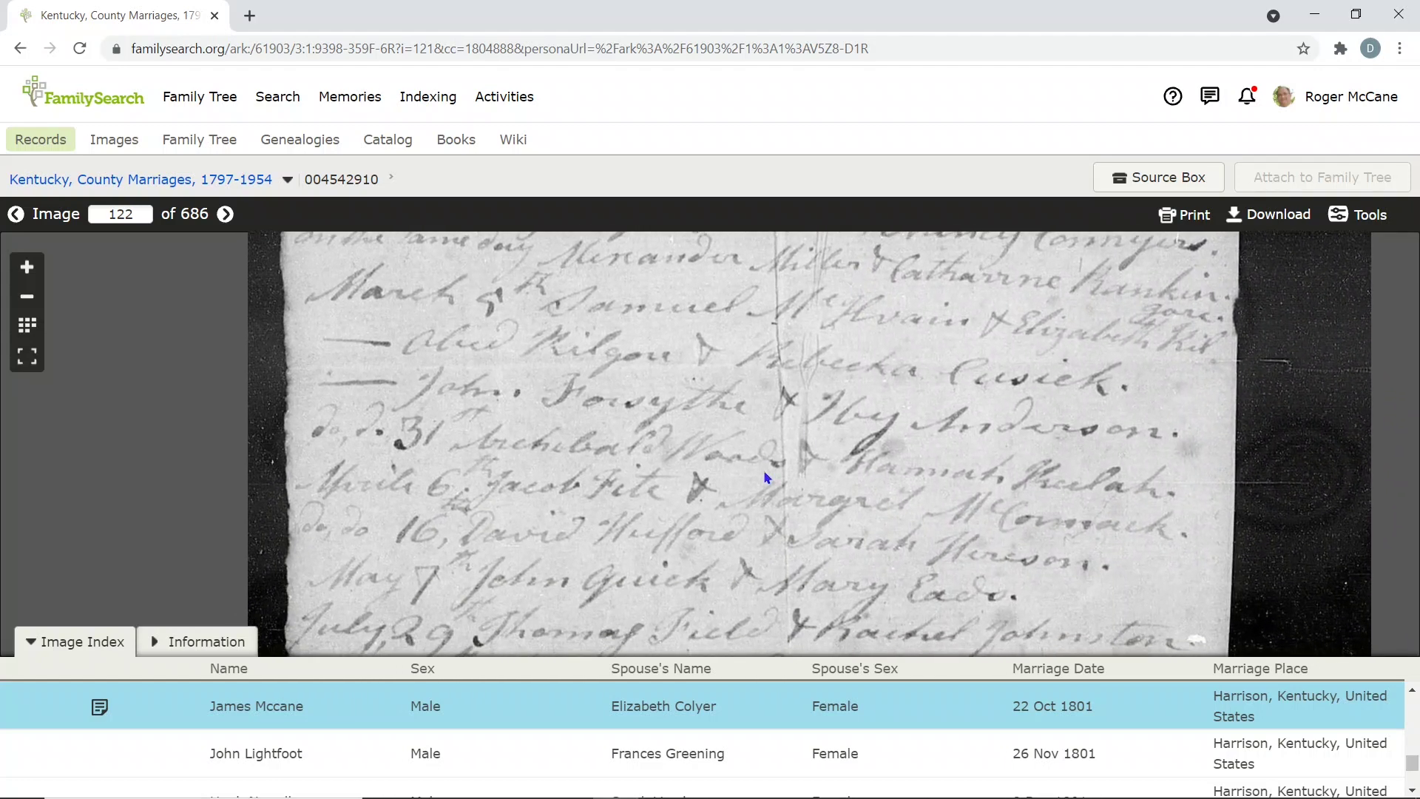
left_click_drag(741, 488, 804, 358)
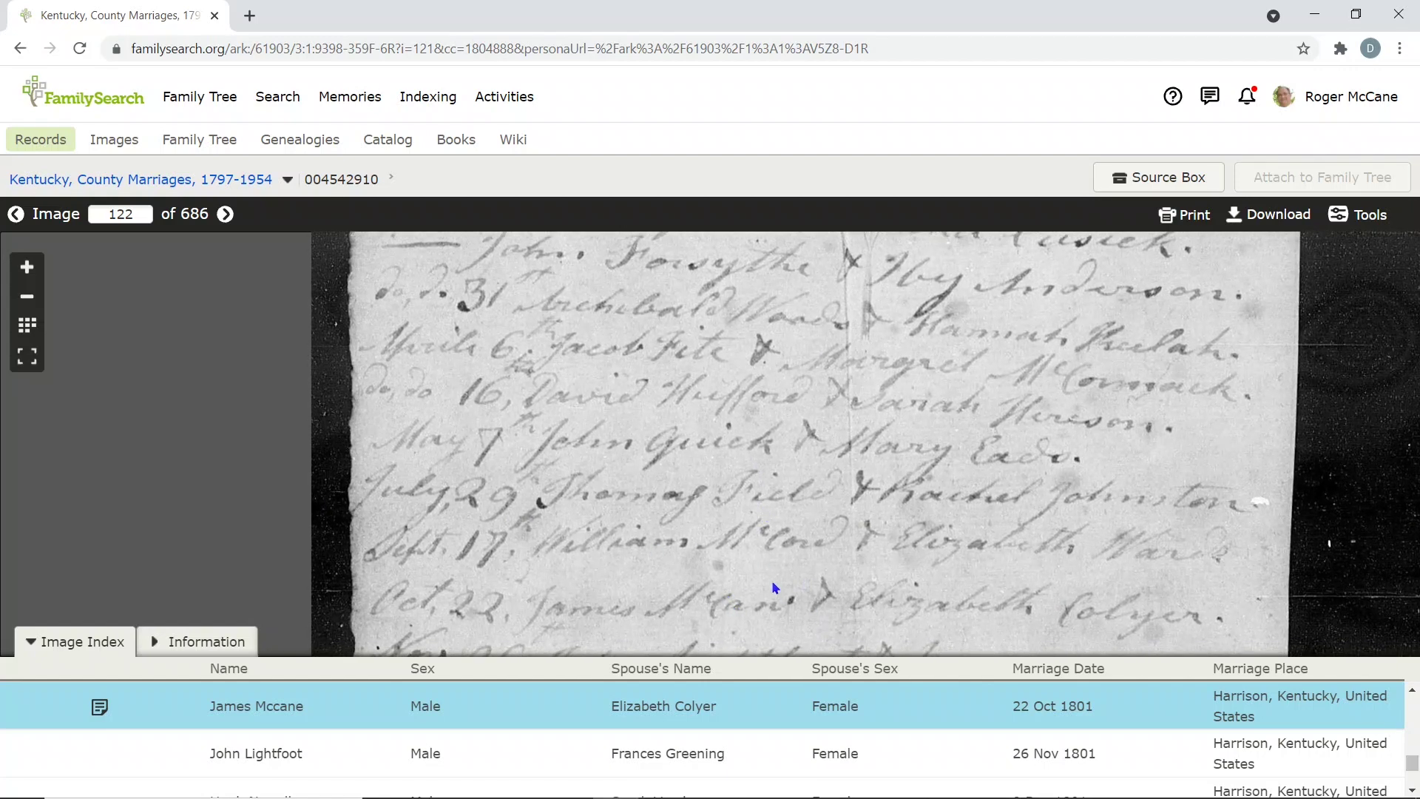
left_click_drag(891, 544, 800, 380)
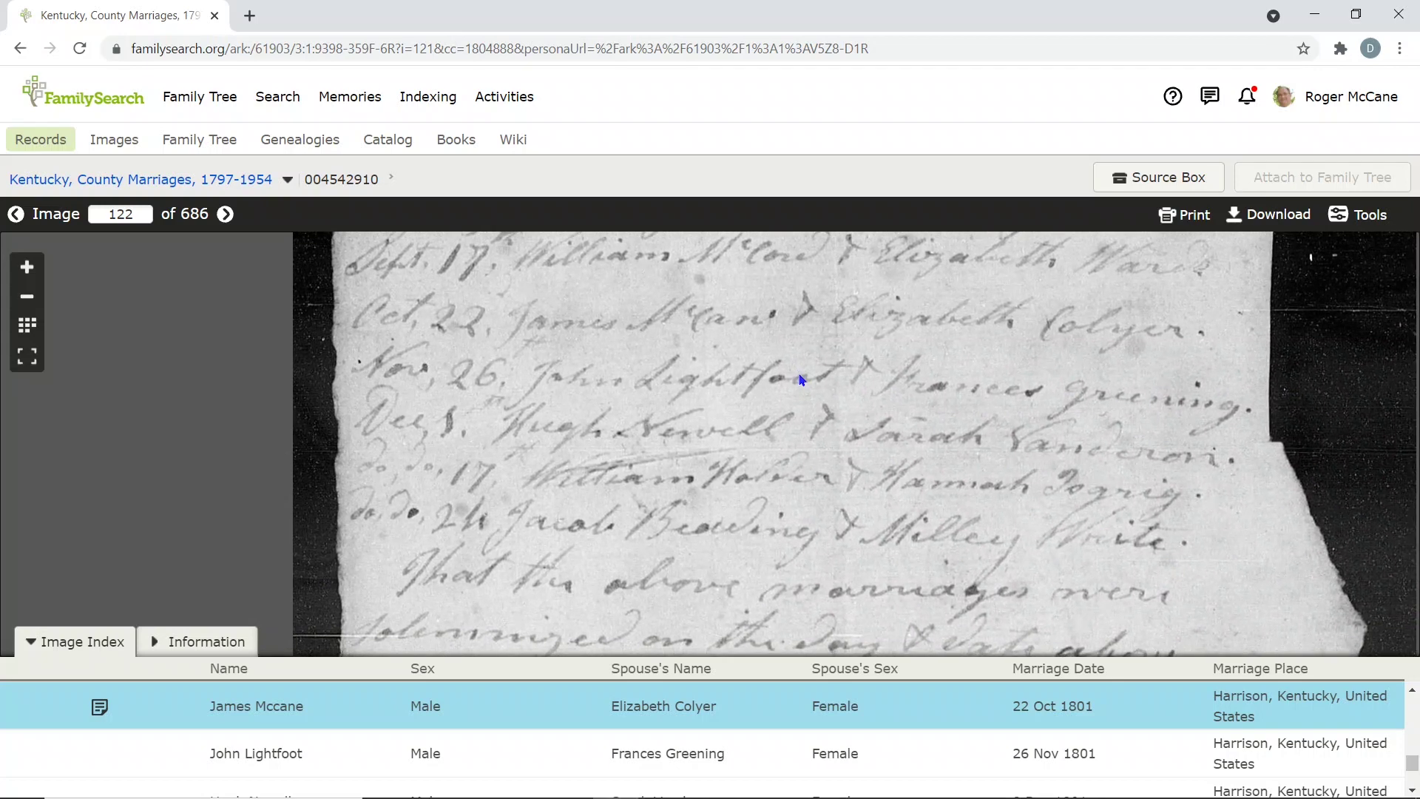
Return to the search results, search for the surname spelled without its final "e", and review the matches.
left_click(17, 48)
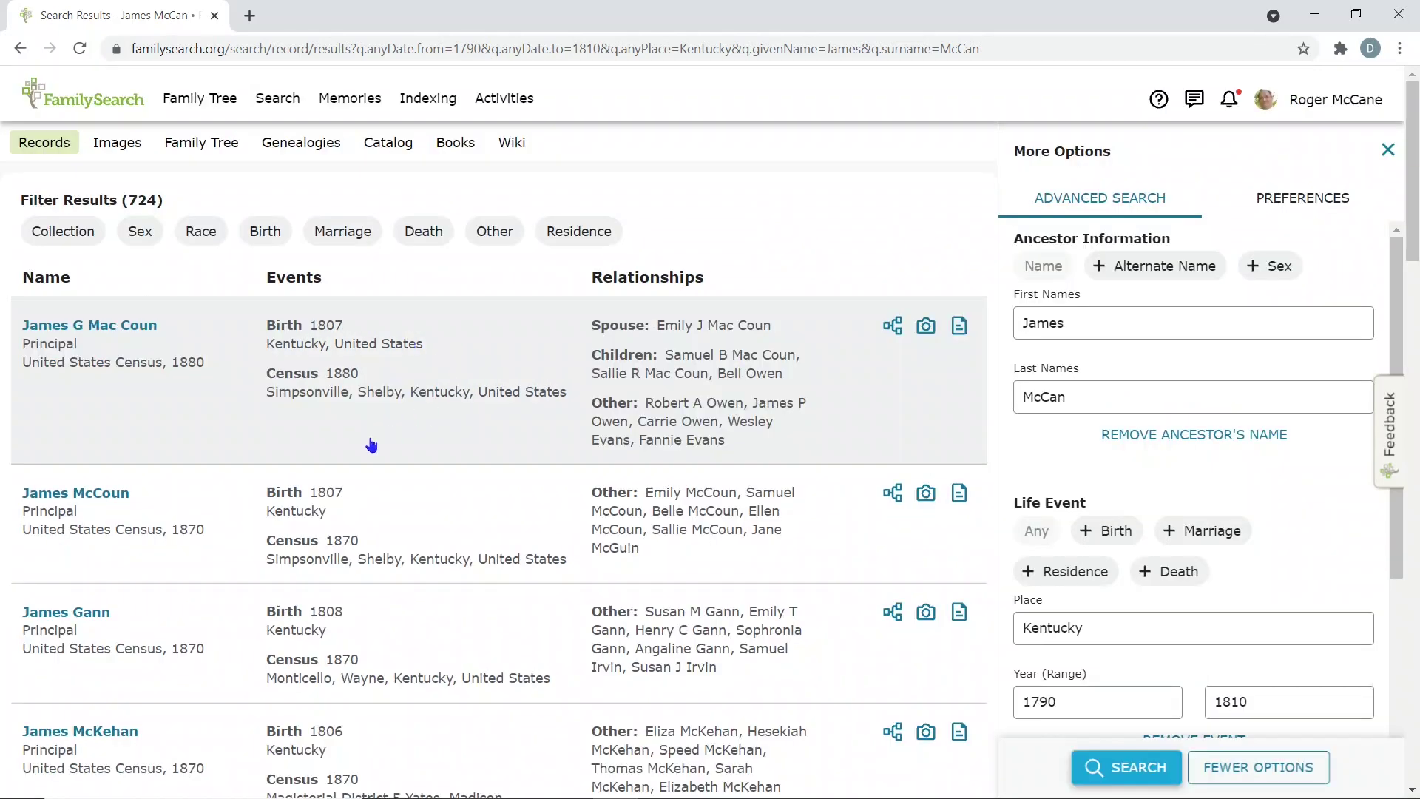
scroll(371, 444, "down", 6)
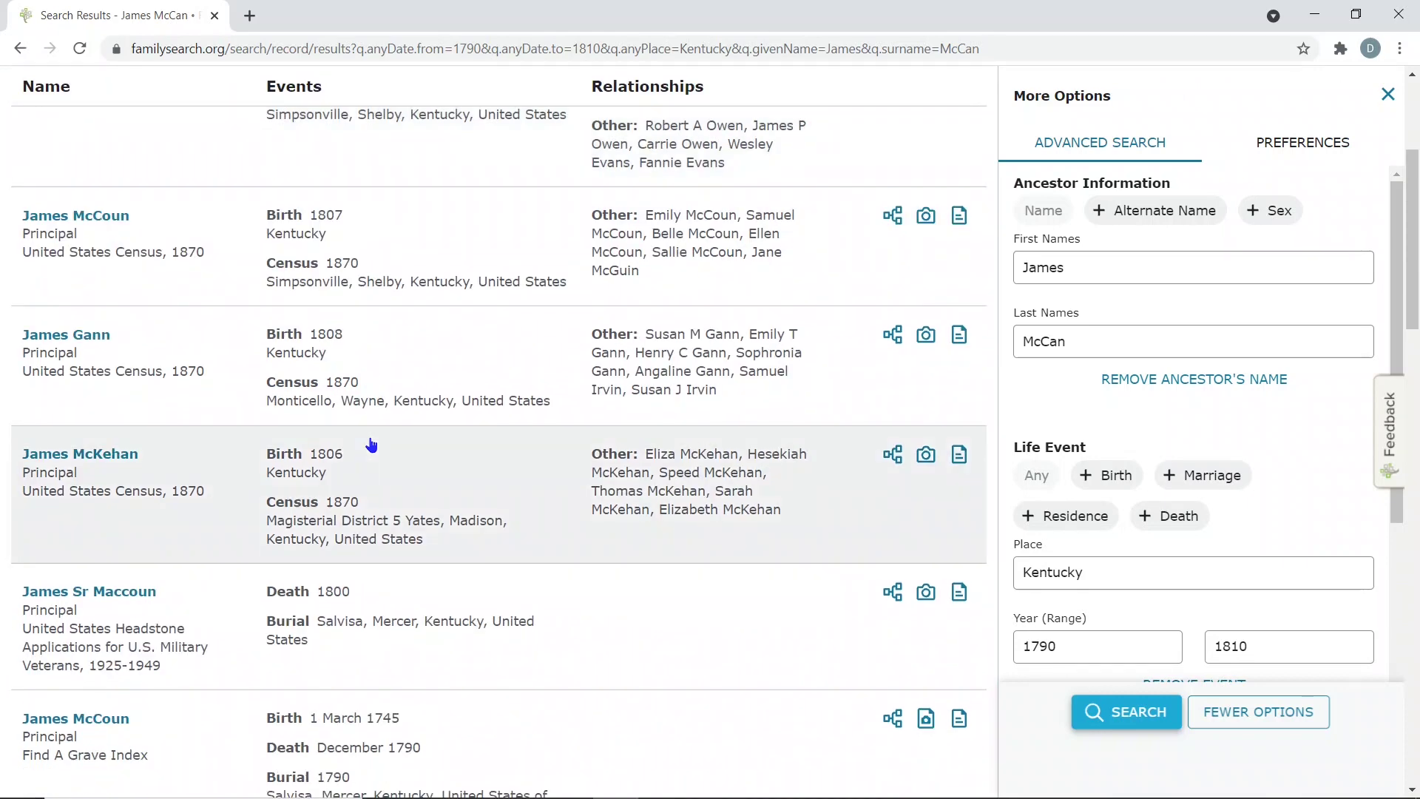
scroll(371, 444, "down", 1)
scroll(611, 508, "down", 10)
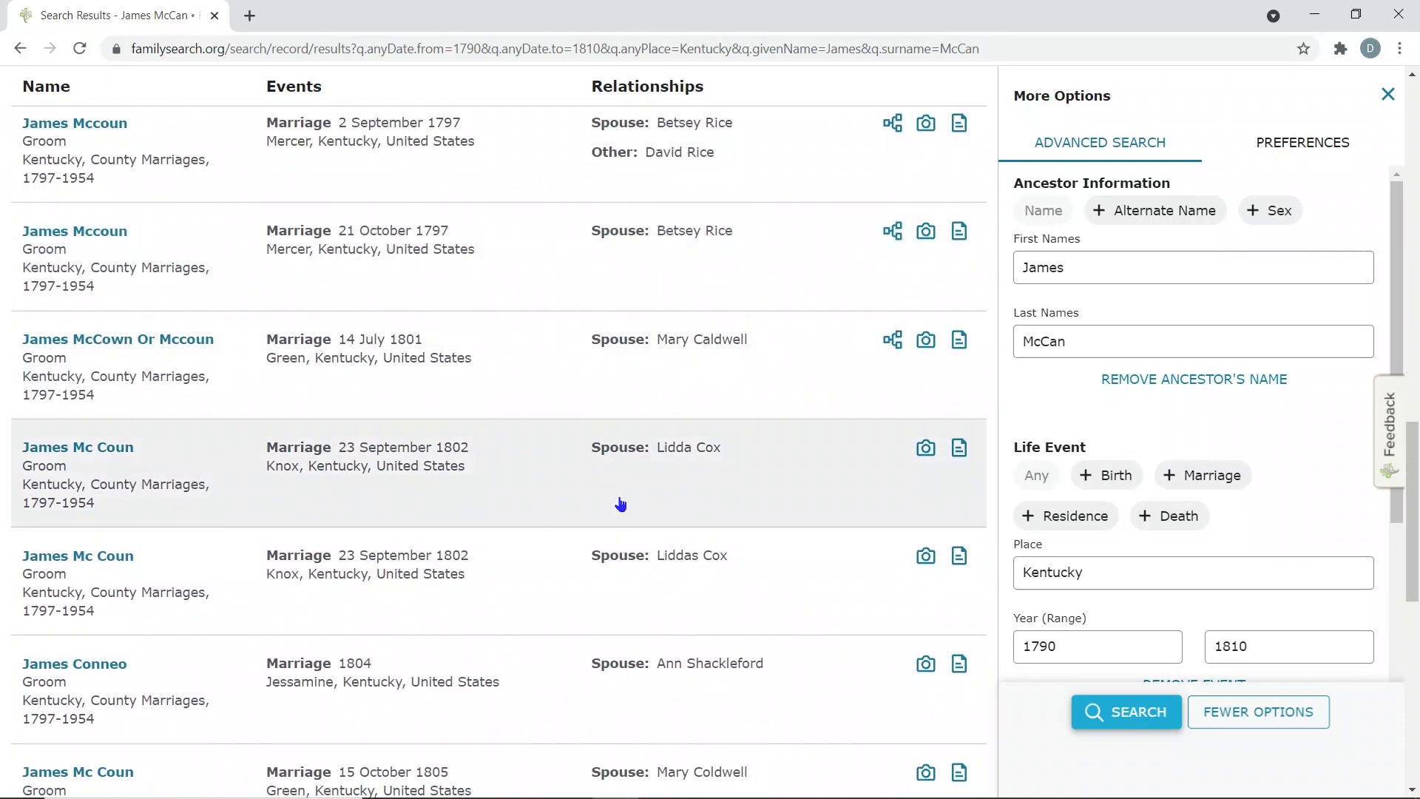
scroll(621, 504, "down", 3)
scroll(620, 503, "up", 15)
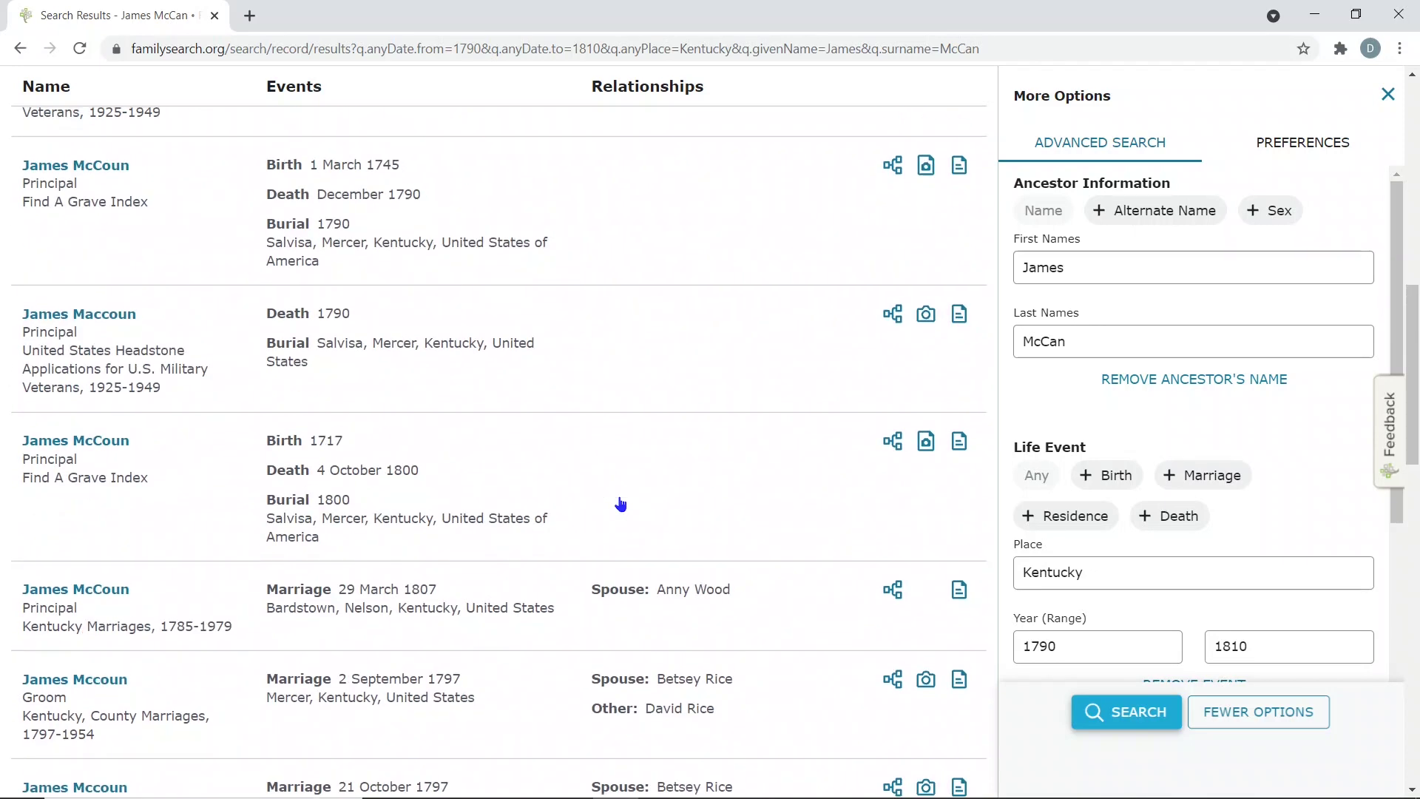
Restore the final "e" of the last name and rerun the search.
left_click(1084, 403)
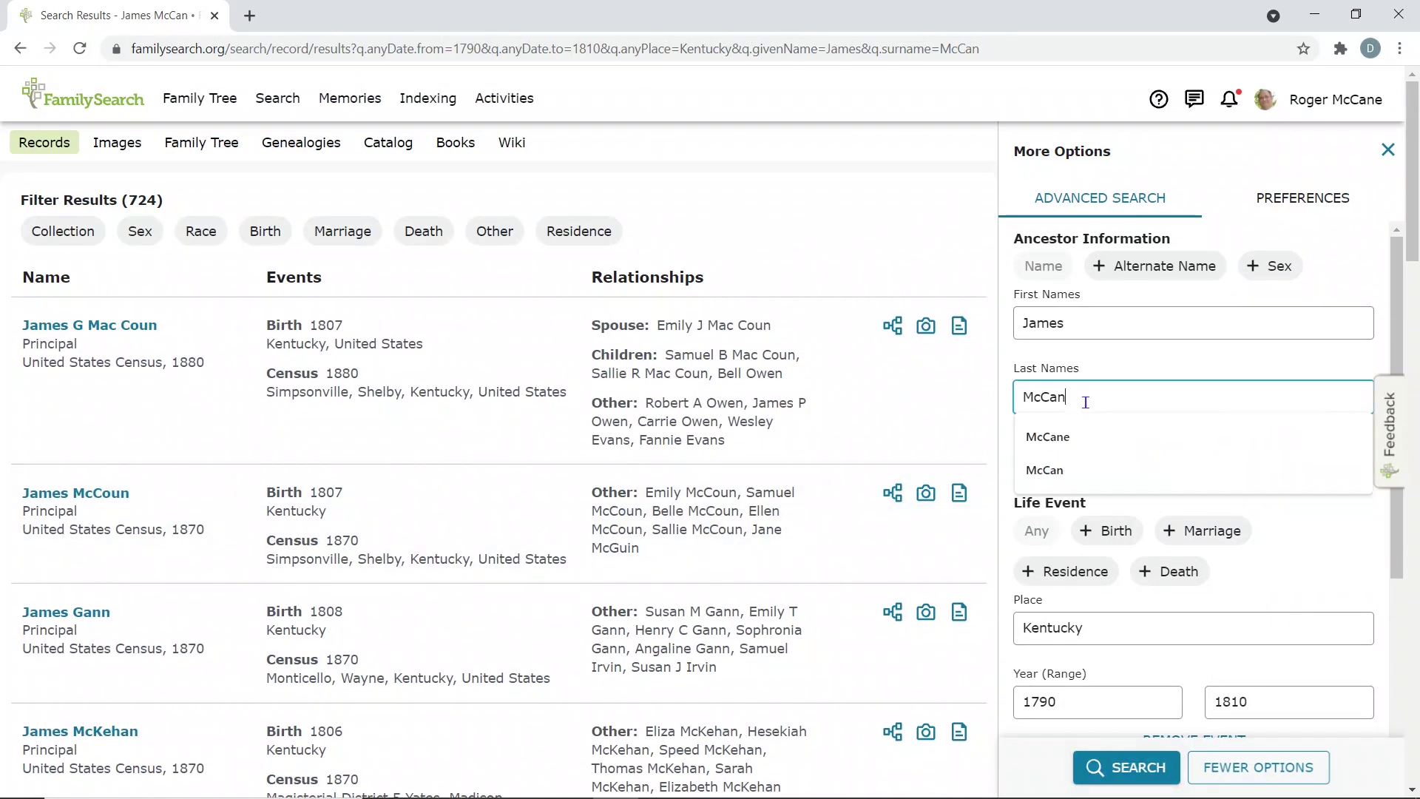
type("e")
key("Return")
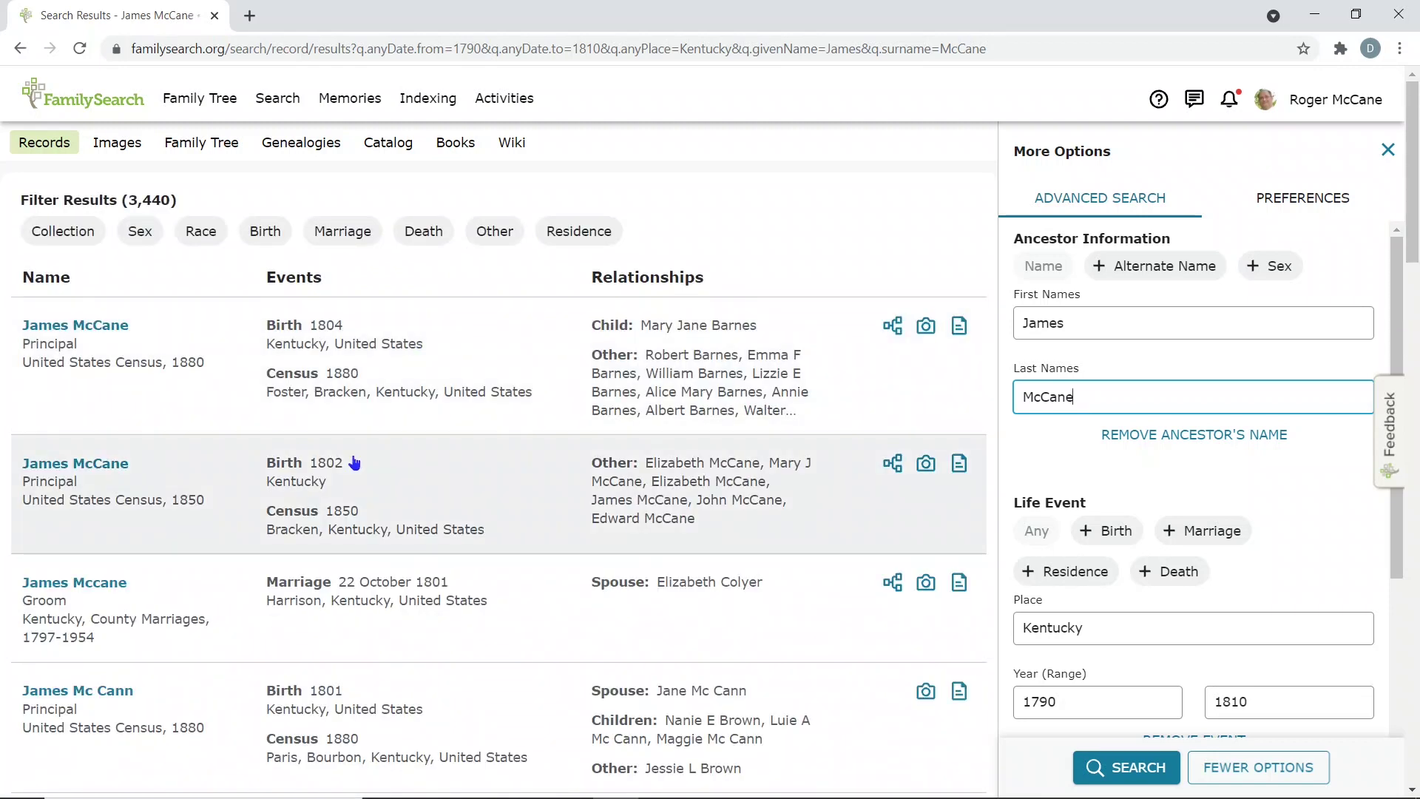
Open the record details of the 22 October 1801 Harrison, Kentucky marriage and bring up its editable fields.
scroll(354, 462, "down", 2)
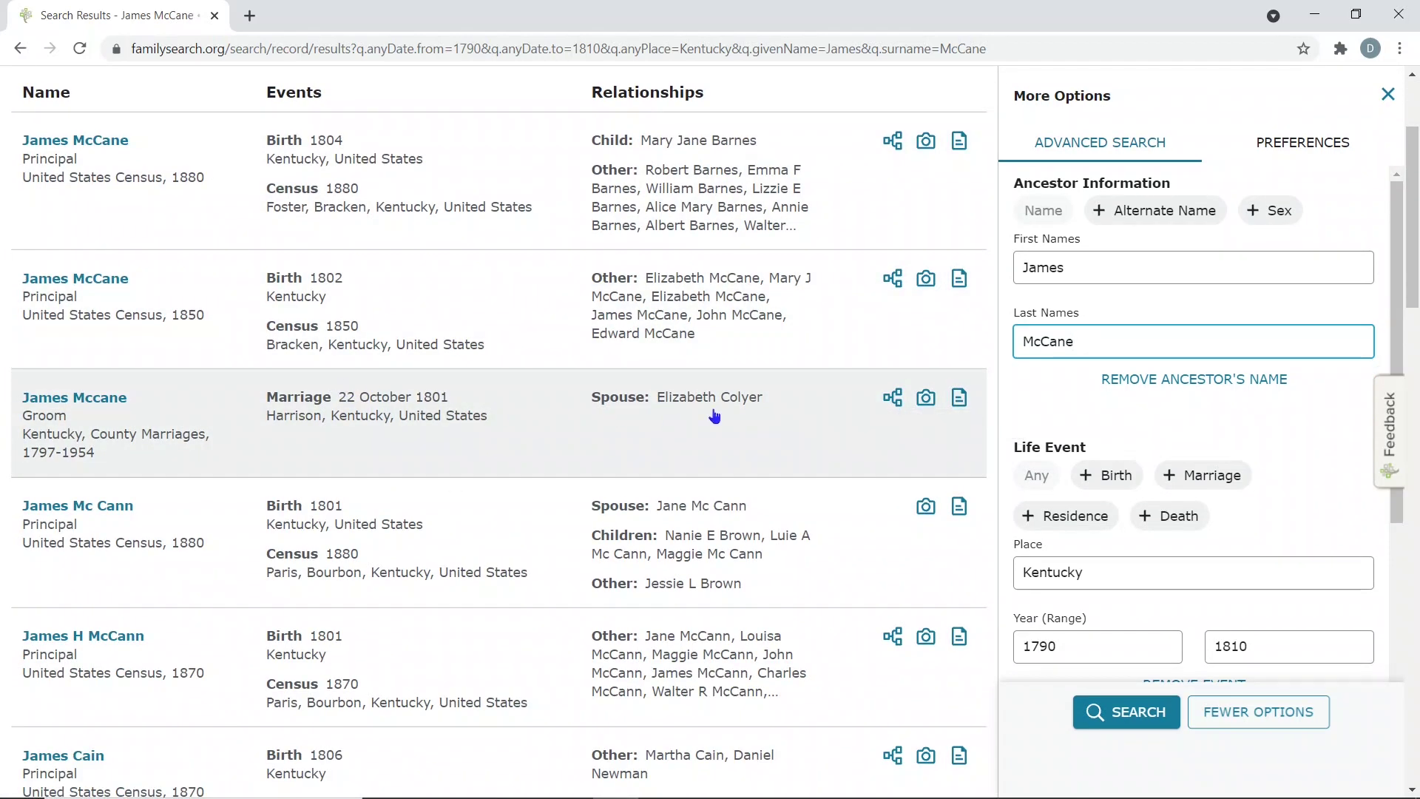
left_click(959, 399)
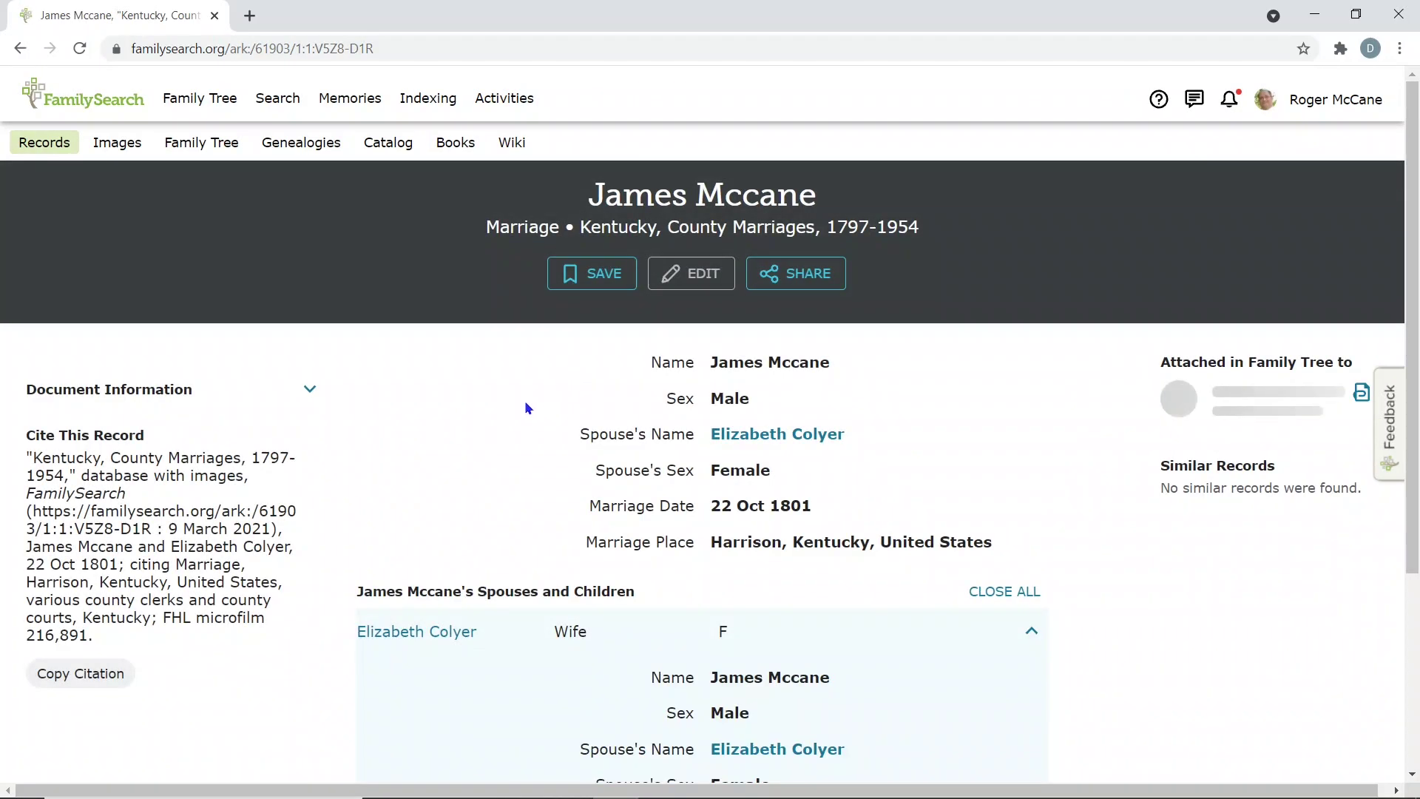
left_click(698, 278)
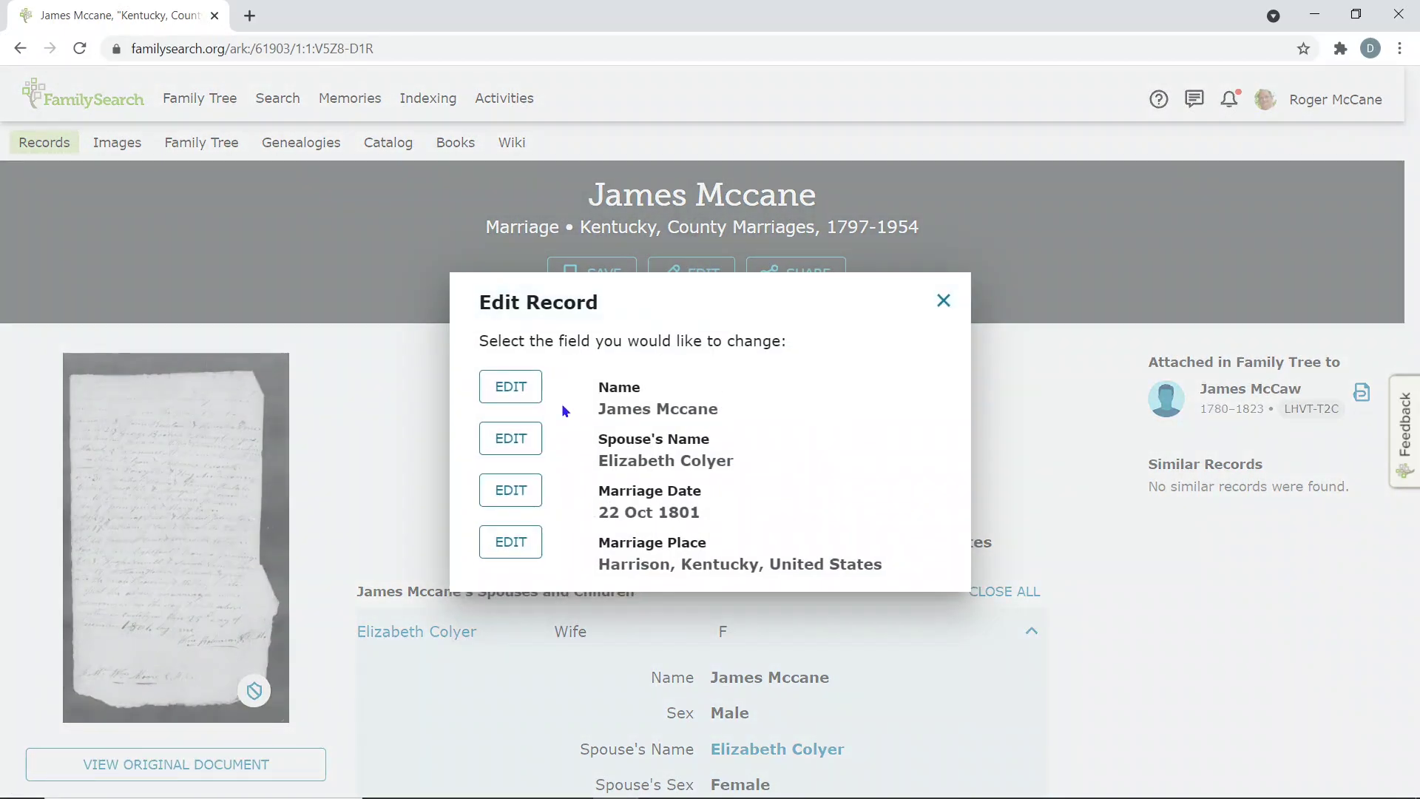
Edit the record's name by removing the surname's final "e", and highlight the groom's surname in the 22 October line of the document.
left_click(510, 387)
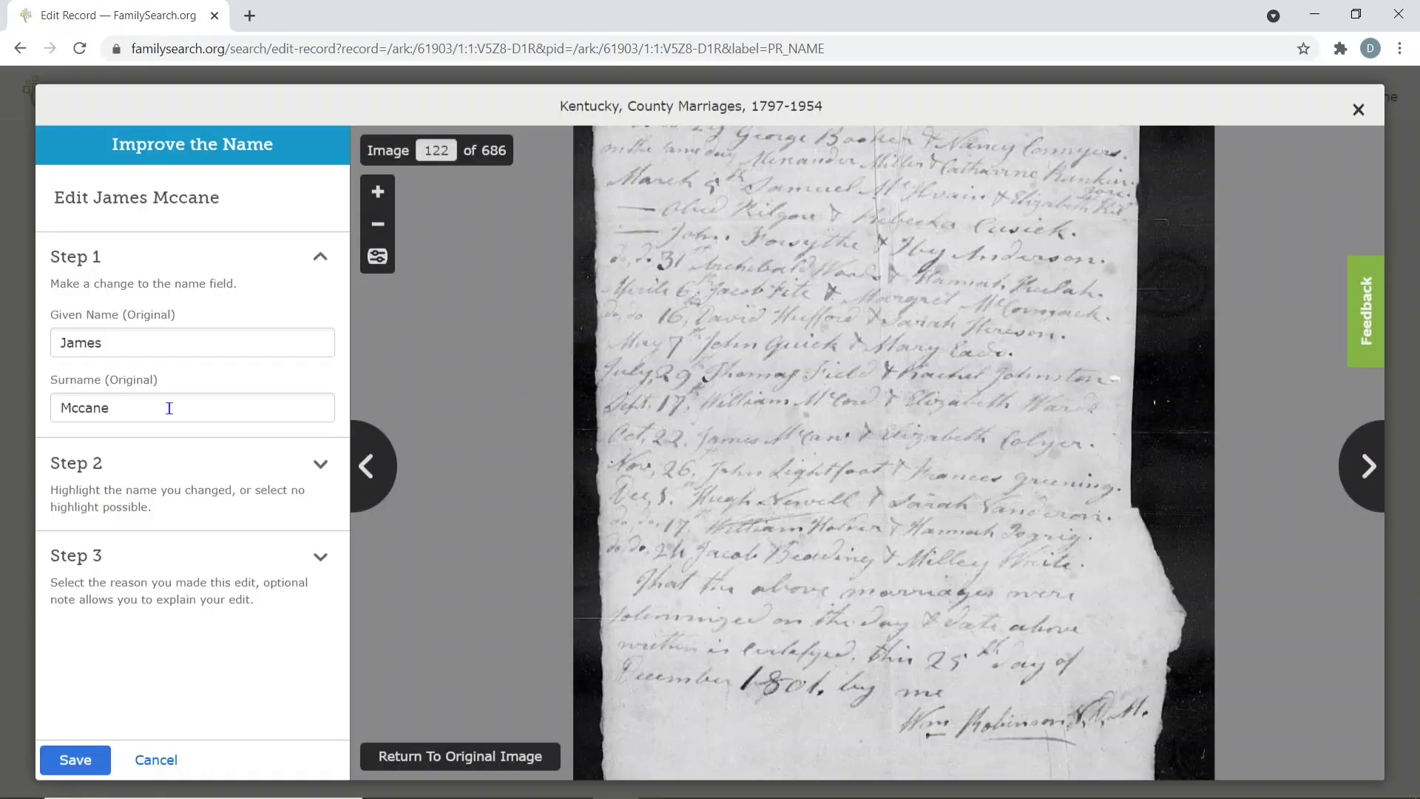
left_click(121, 407)
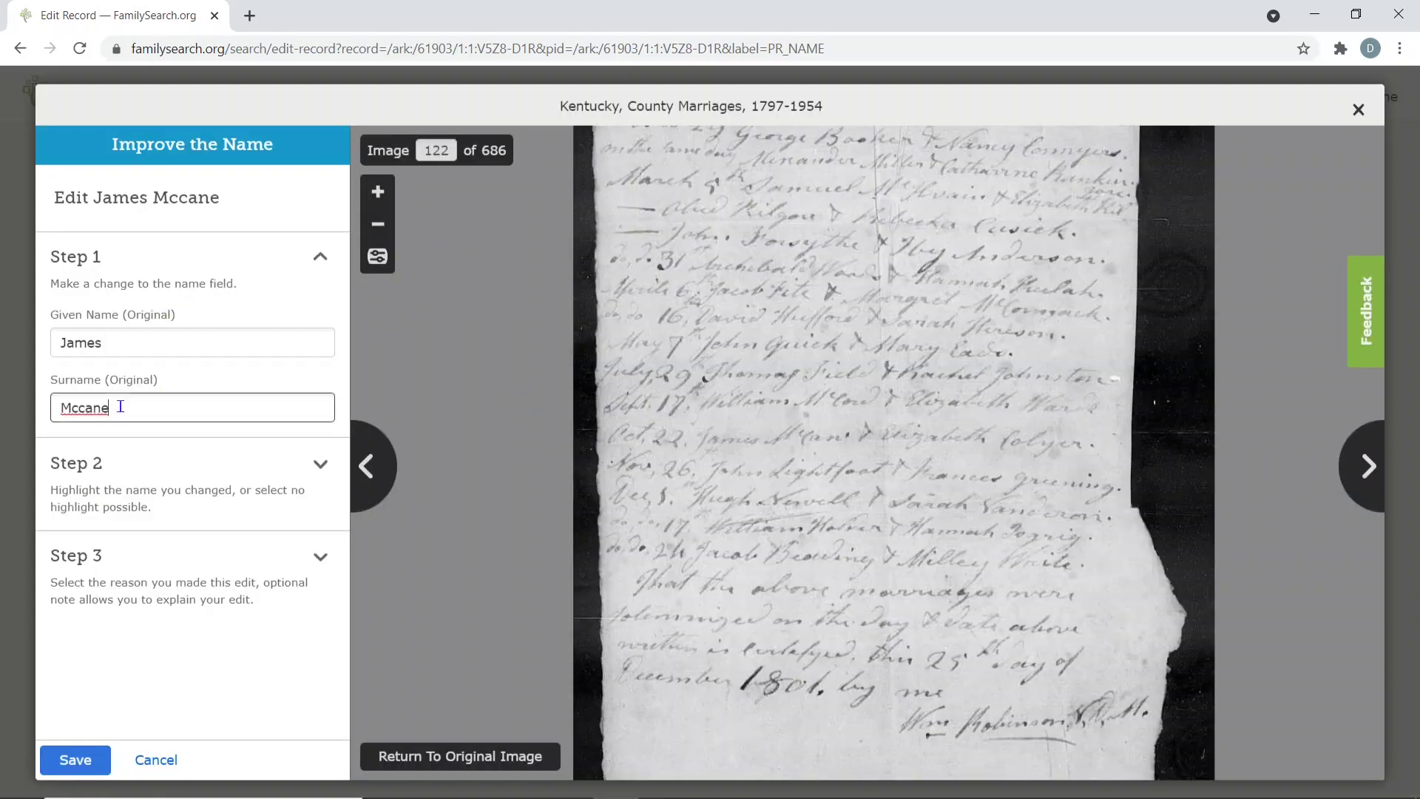
key("BackSpace")
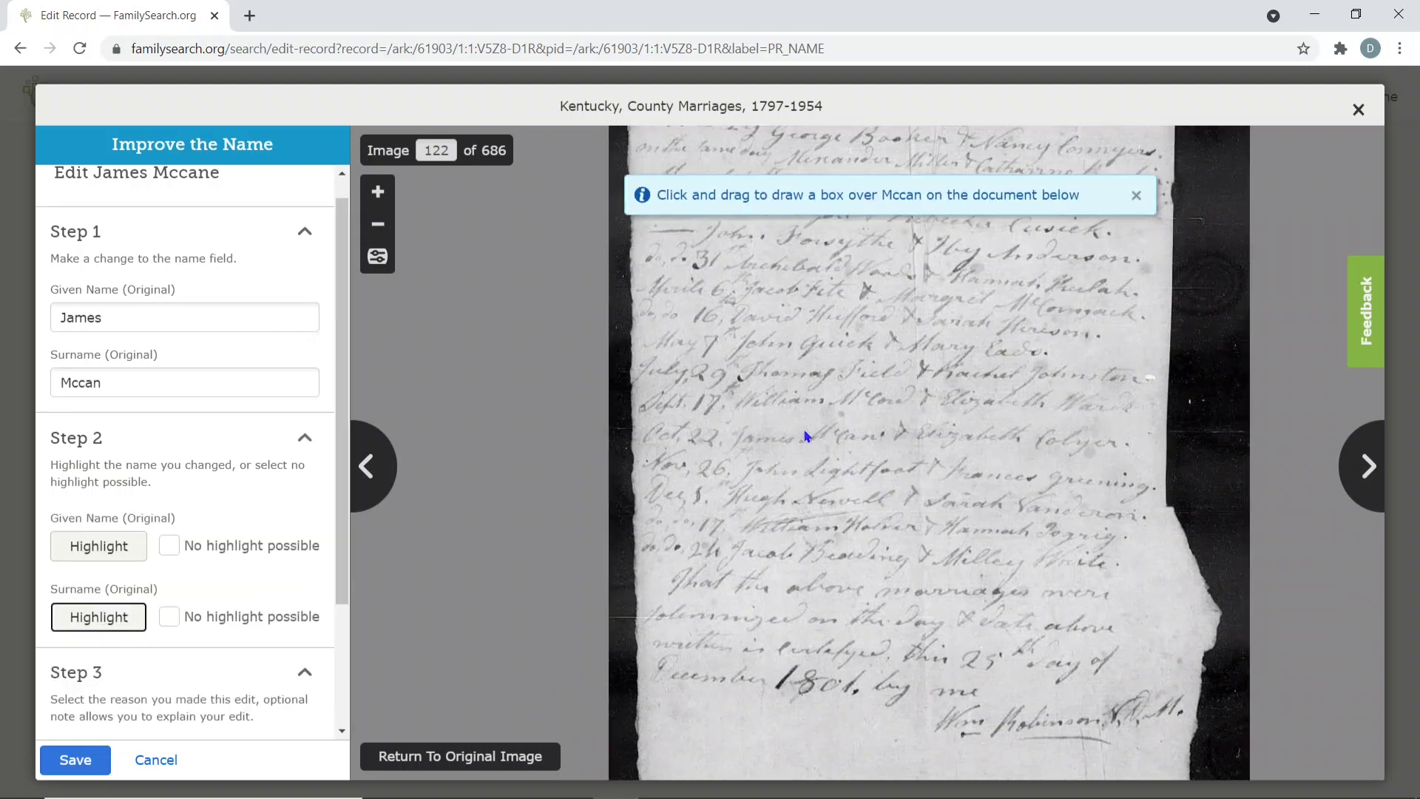
left_click_drag(804, 431, 894, 453)
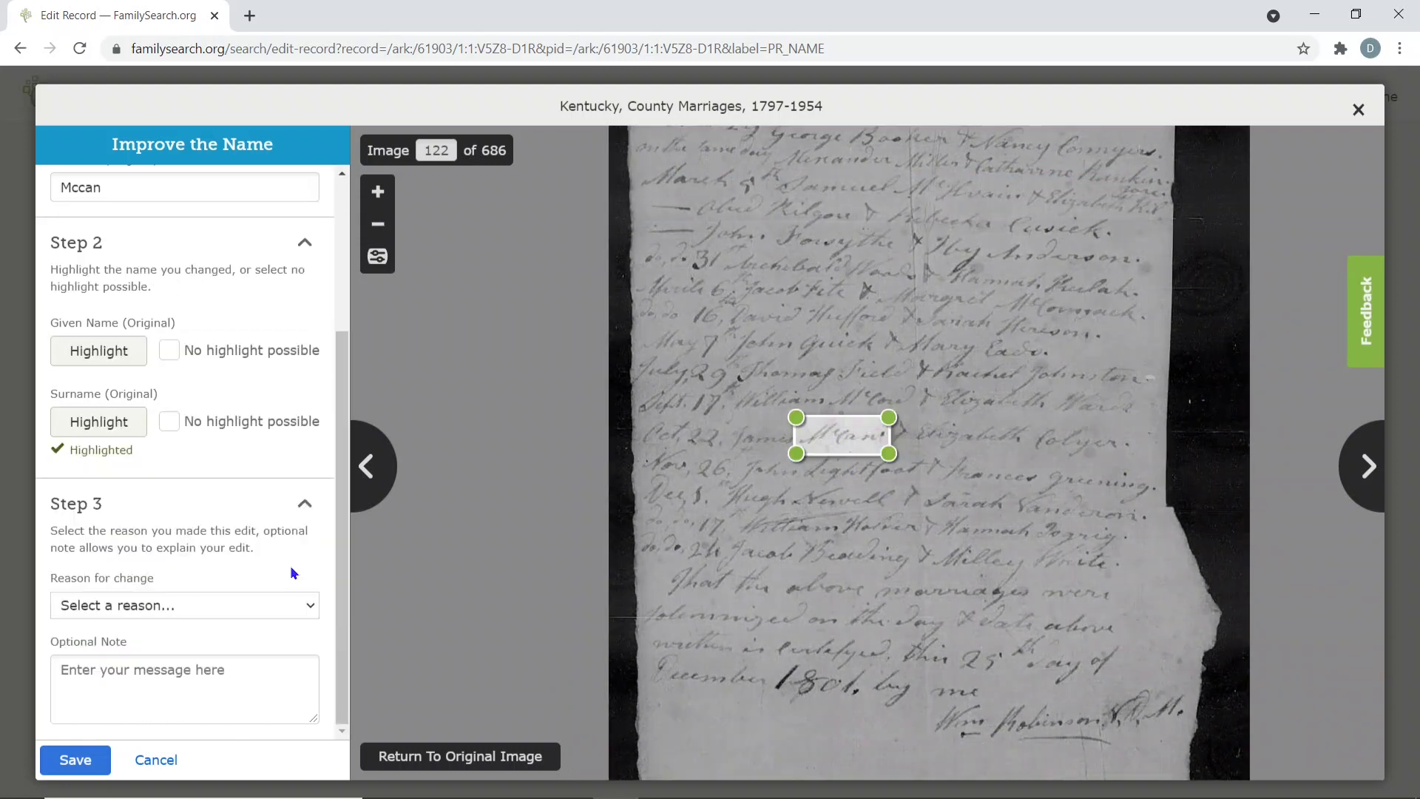
Give "Indexed Incorrectly" as the reason for the change and add a note explaining that the surname ends in a dot, not an "e".
left_click(314, 613)
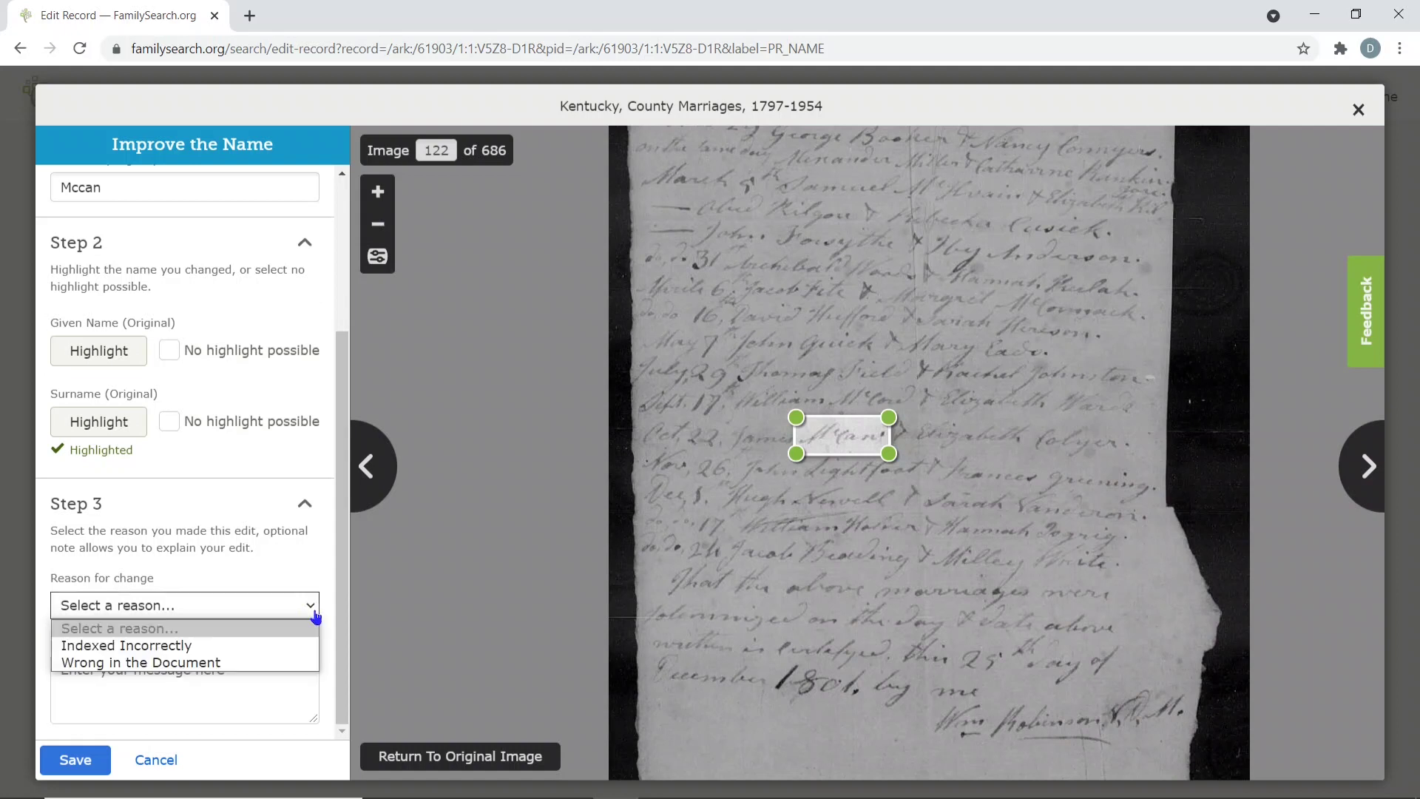
left_click(158, 652)
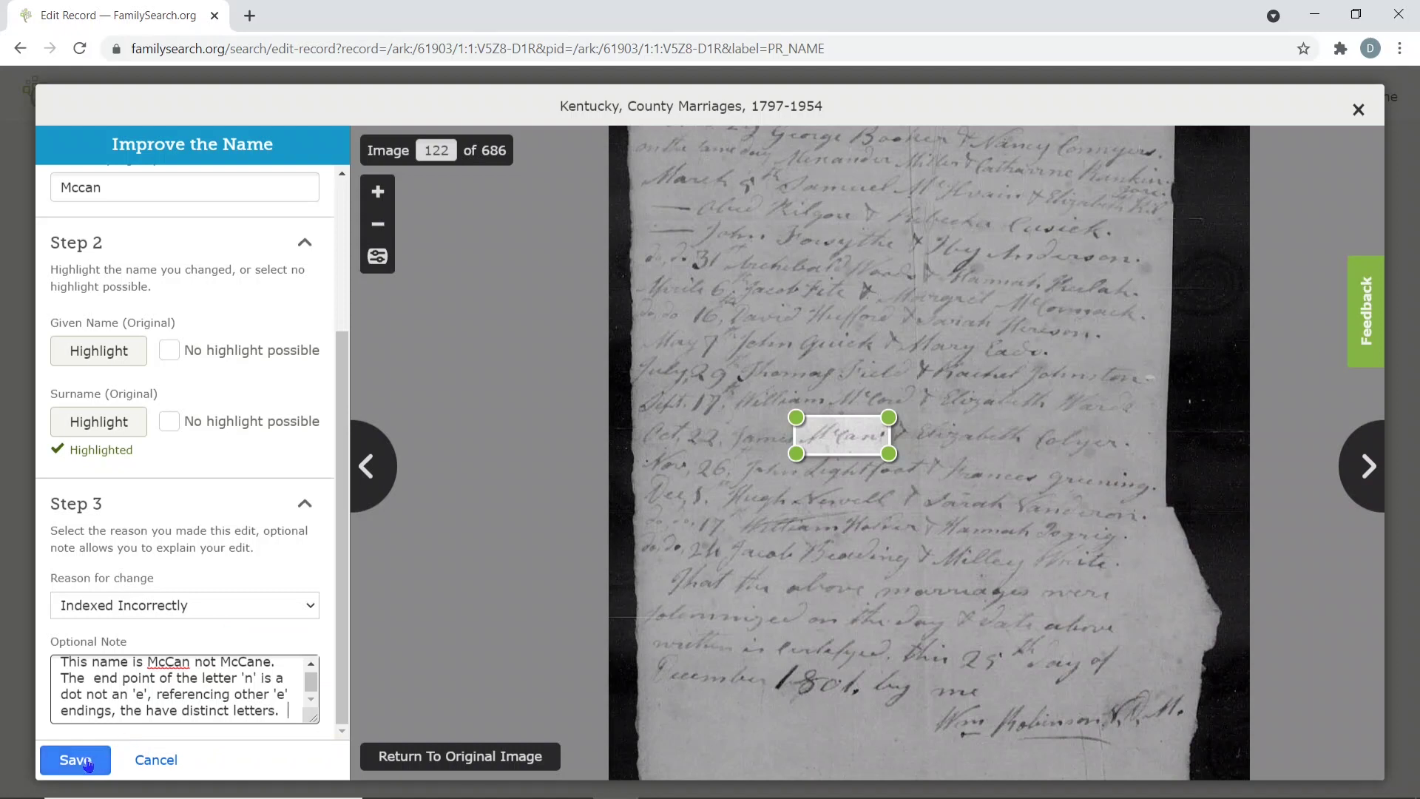
left_click(233, 679)
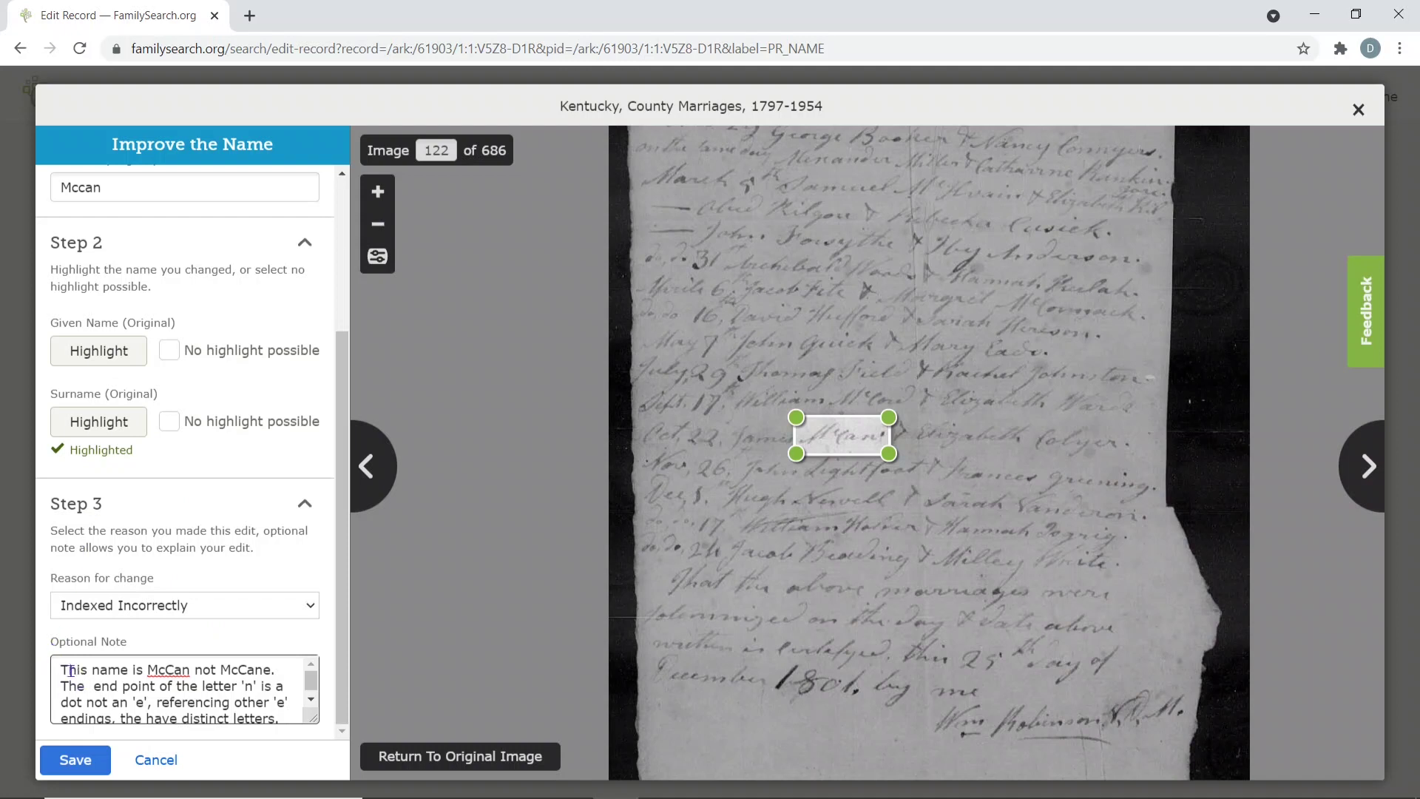
scroll(153, 705, "down", 1)
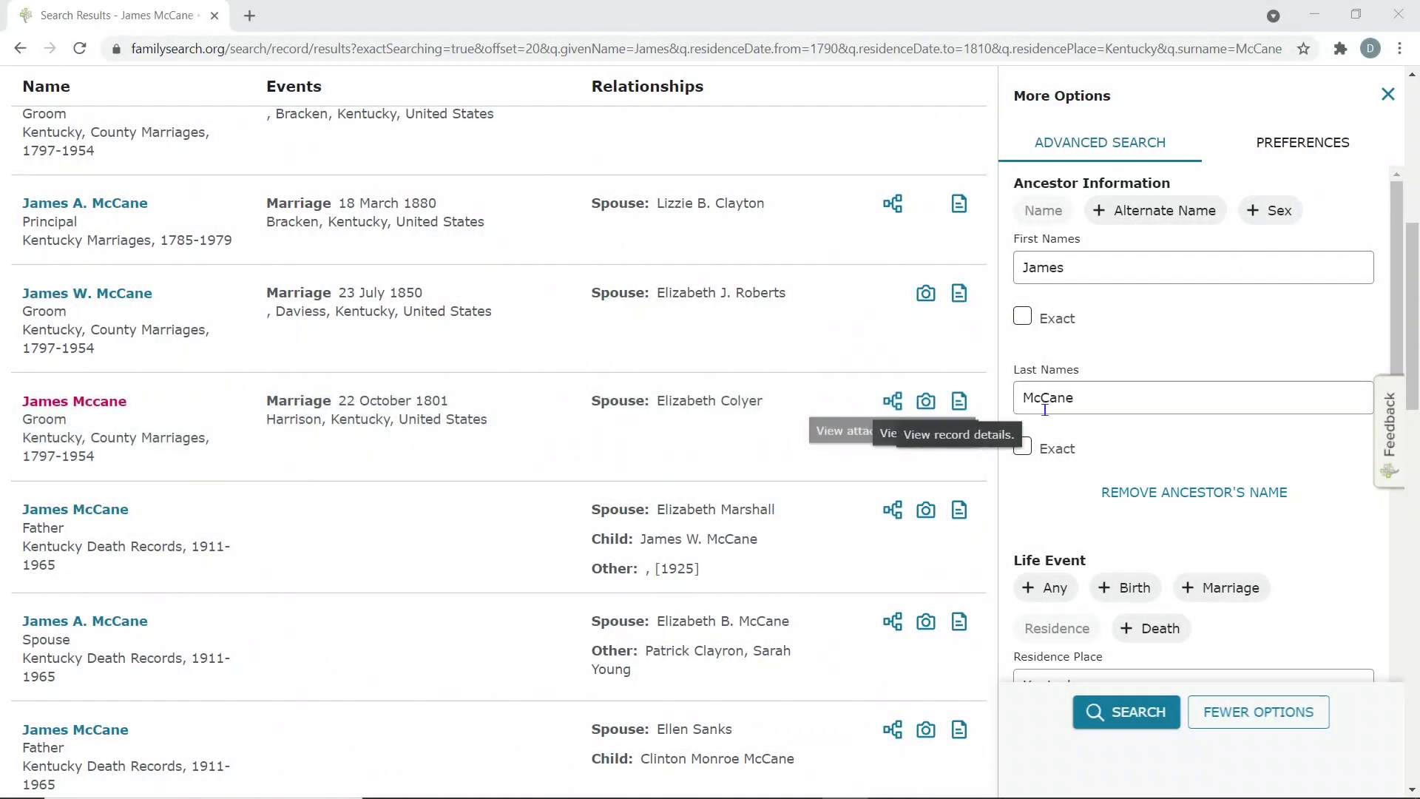
Open the record details of the 22 October 1801 Harrison, Kentucky marriage from the search results and check the name's edit history.
scroll(1195, 363, "down", 3)
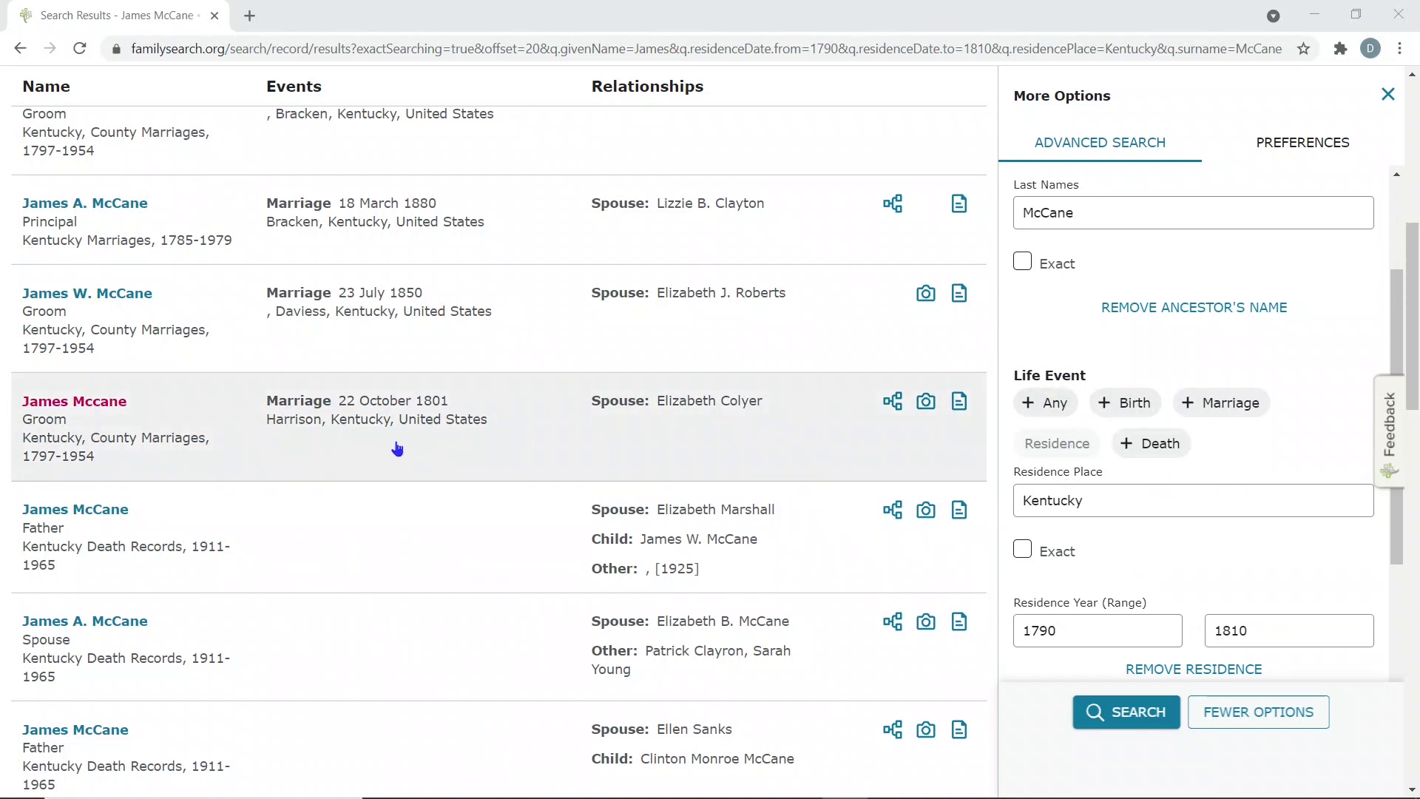
scroll(399, 444, "up", 2)
scroll(403, 443, "down", 2)
left_click(775, 437)
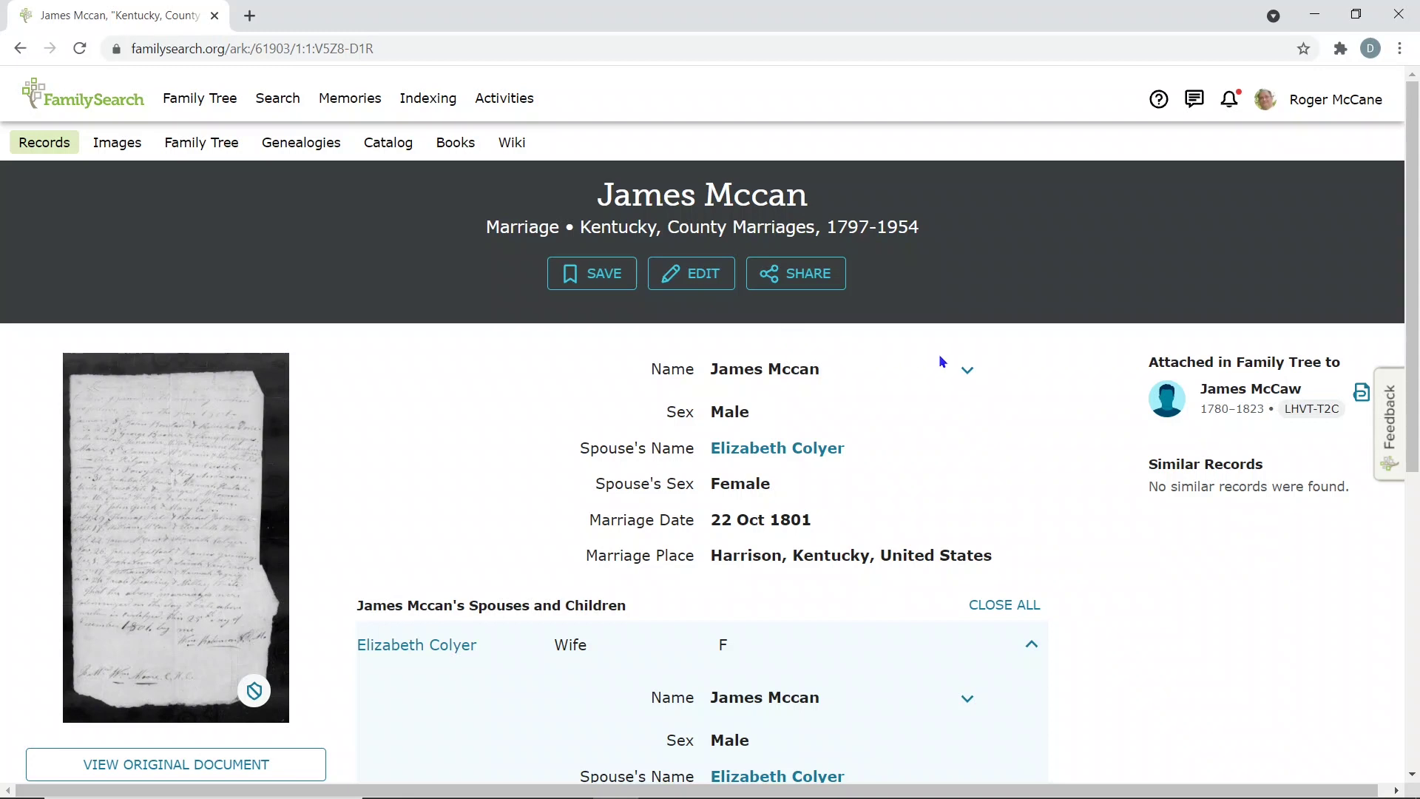
left_click(967, 372)
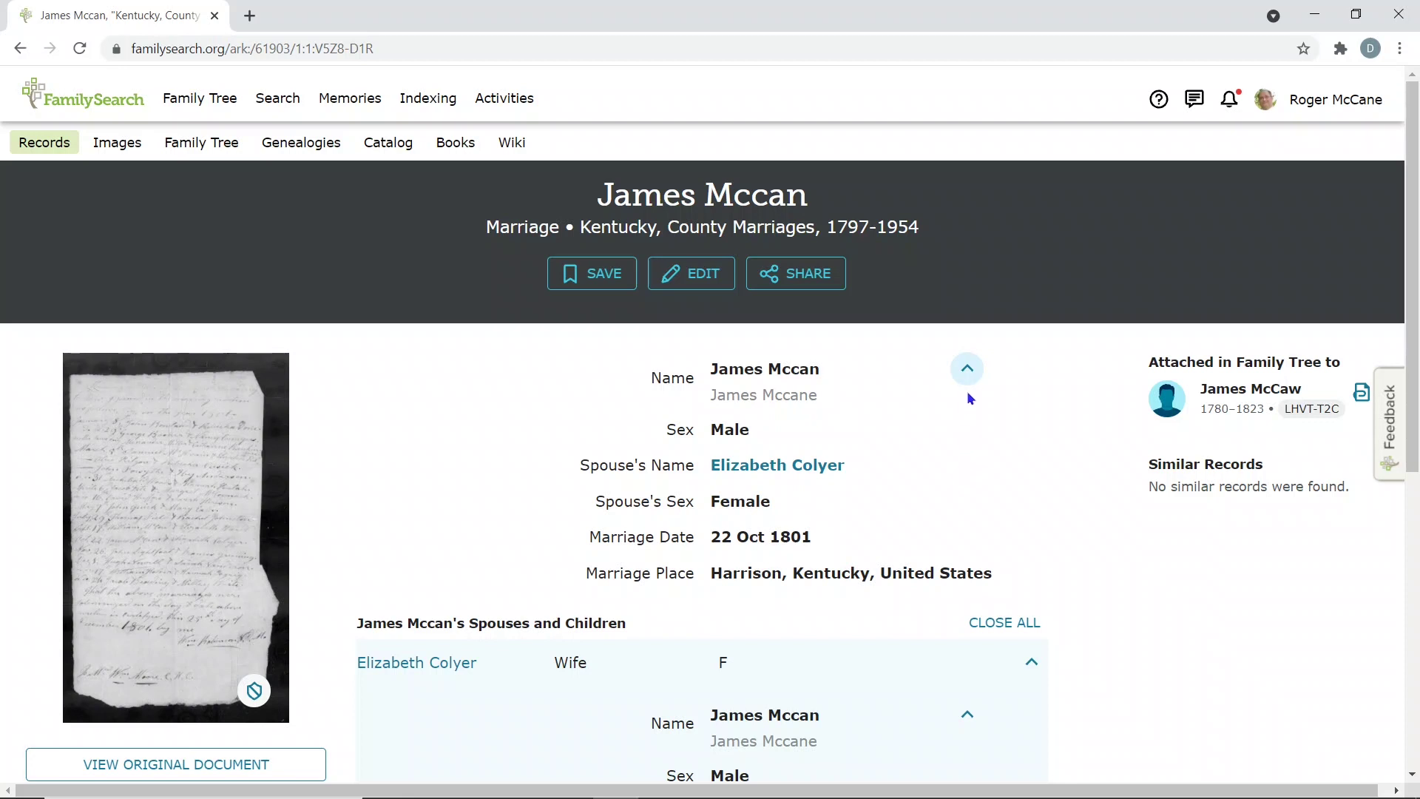
left_click(968, 370)
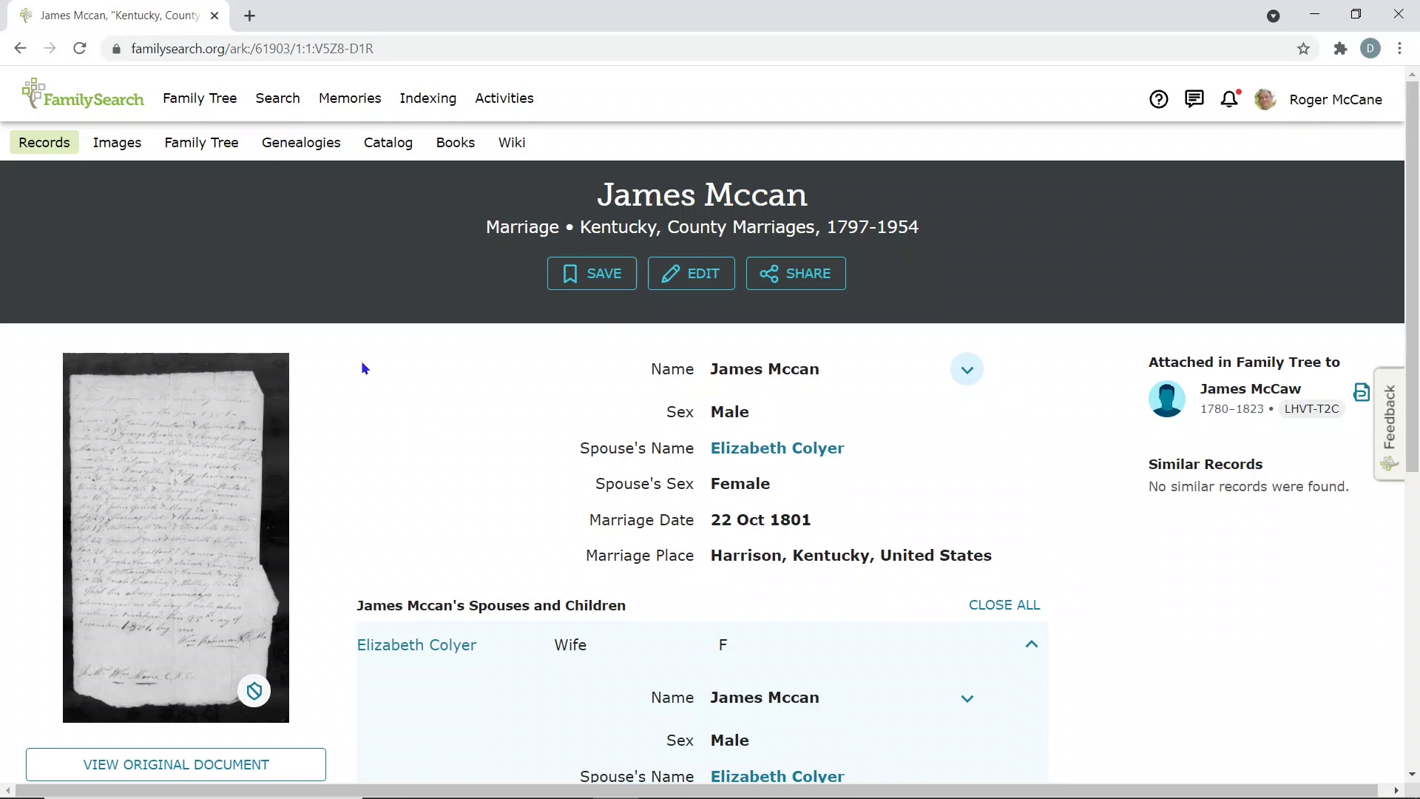
Return to the search results, open the 1801 marriage's image and examine the highlighted surname up close.
left_click(22, 48)
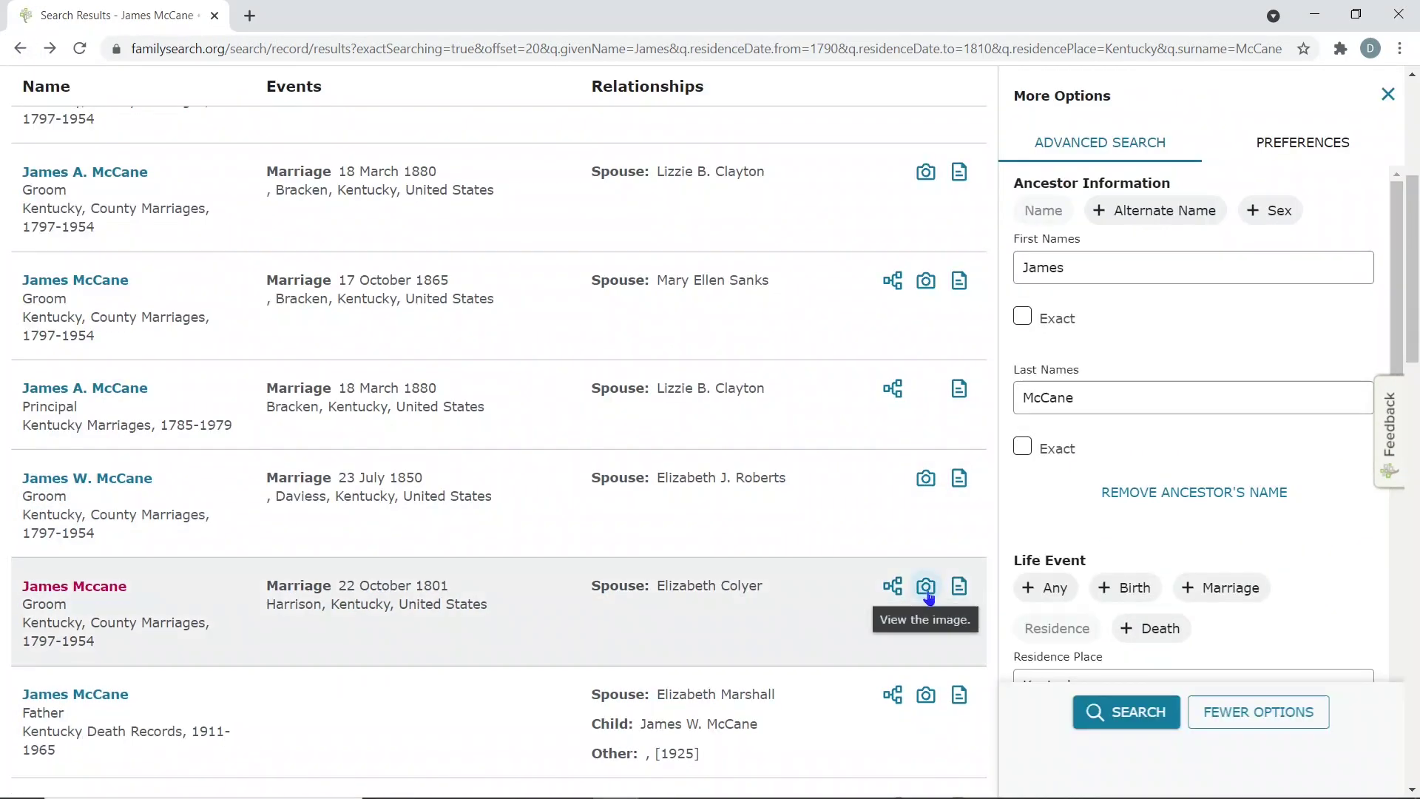
left_click(929, 596)
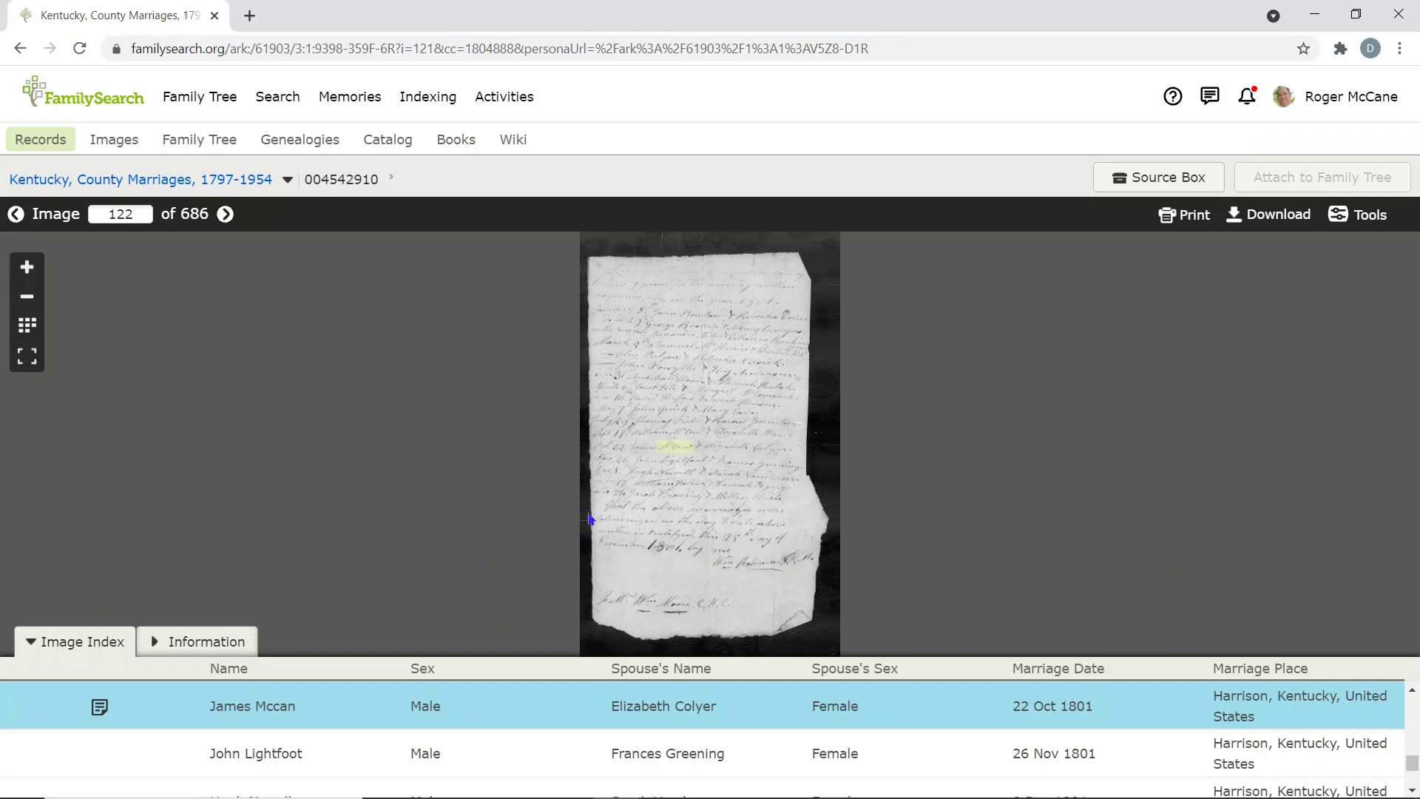
scroll(601, 517, "up", 3)
scroll(600, 518, "up", 3)
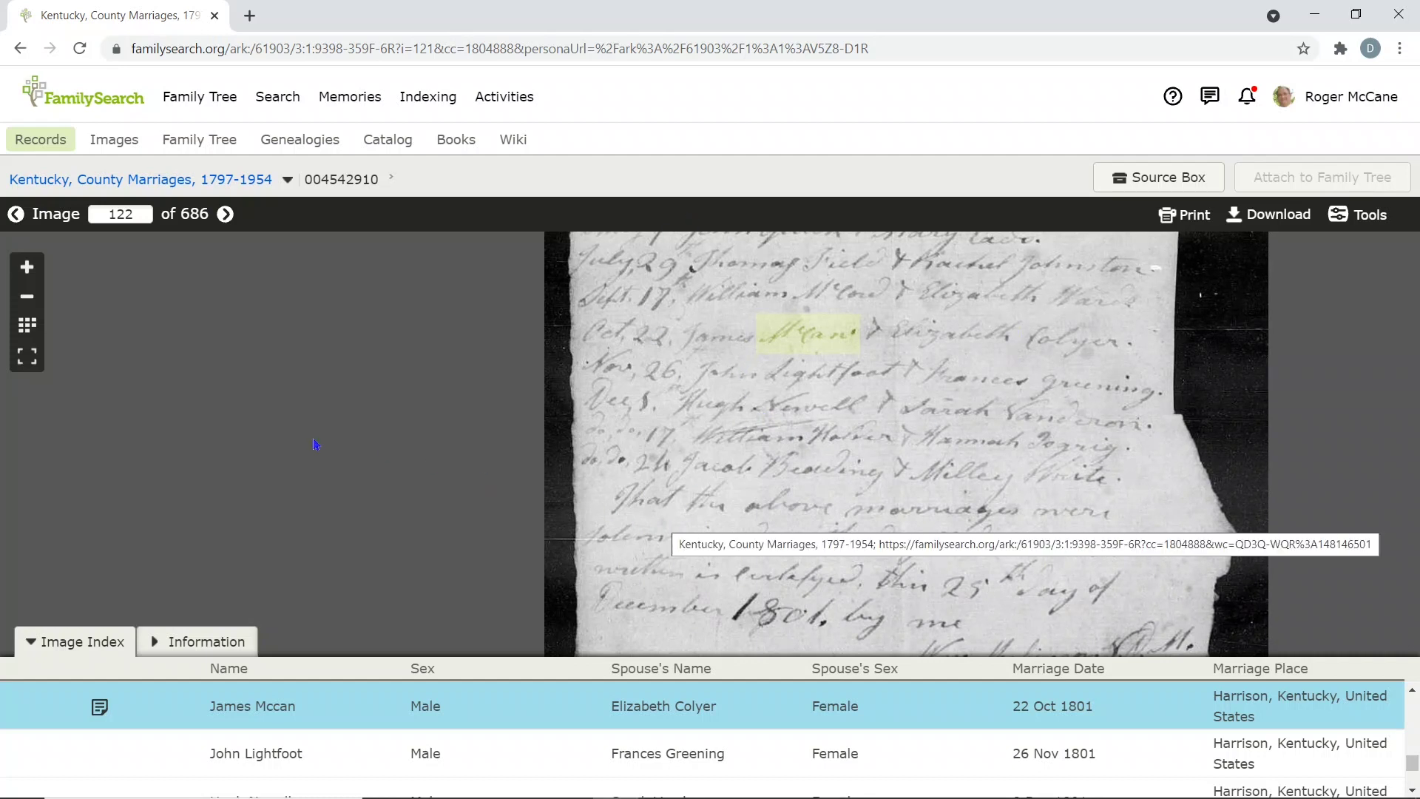
Return to the results and search for another ancestor's first name and misindexed surname, with Kentucky residence years 1790 to 1830.
key("alt+Left")
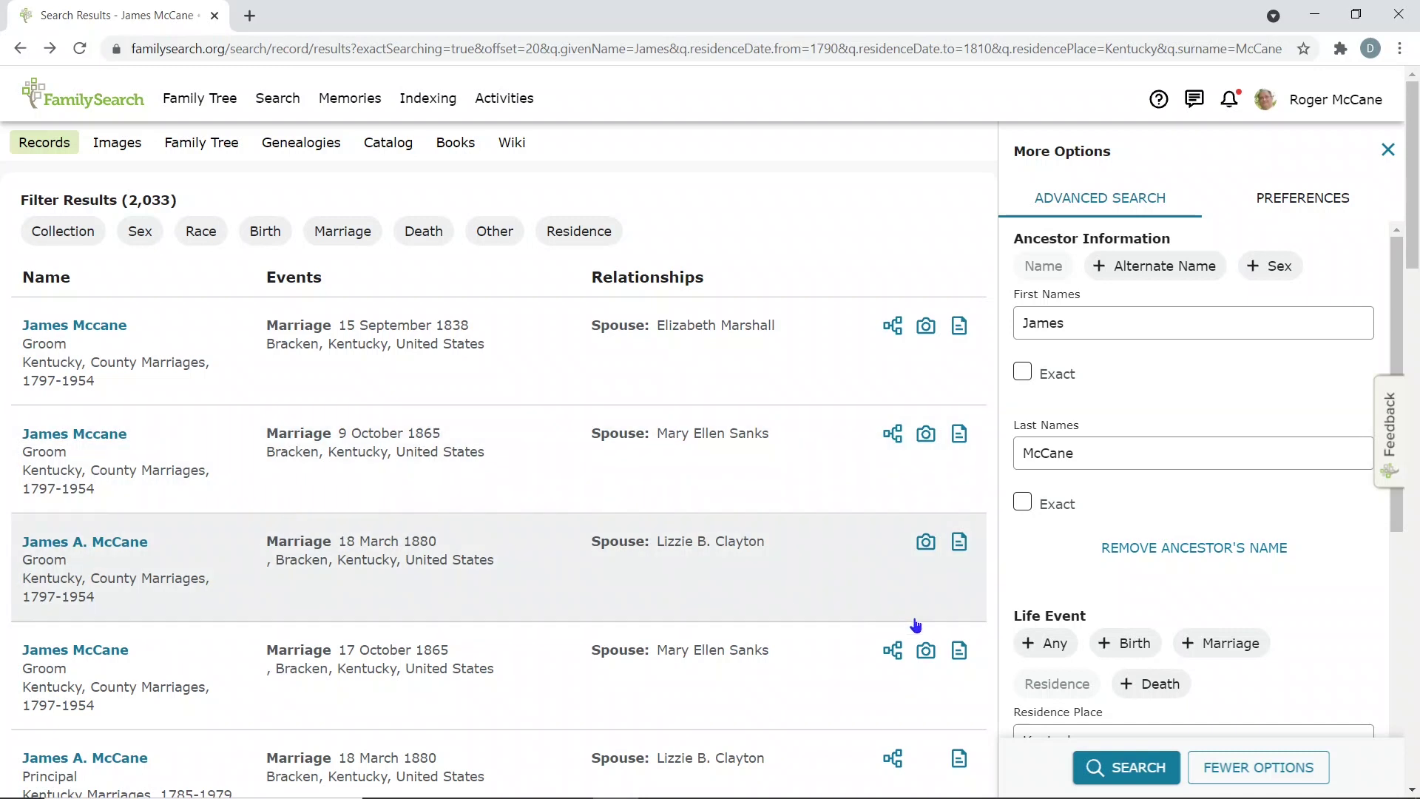
double_click(1093, 326)
type("Joseph")
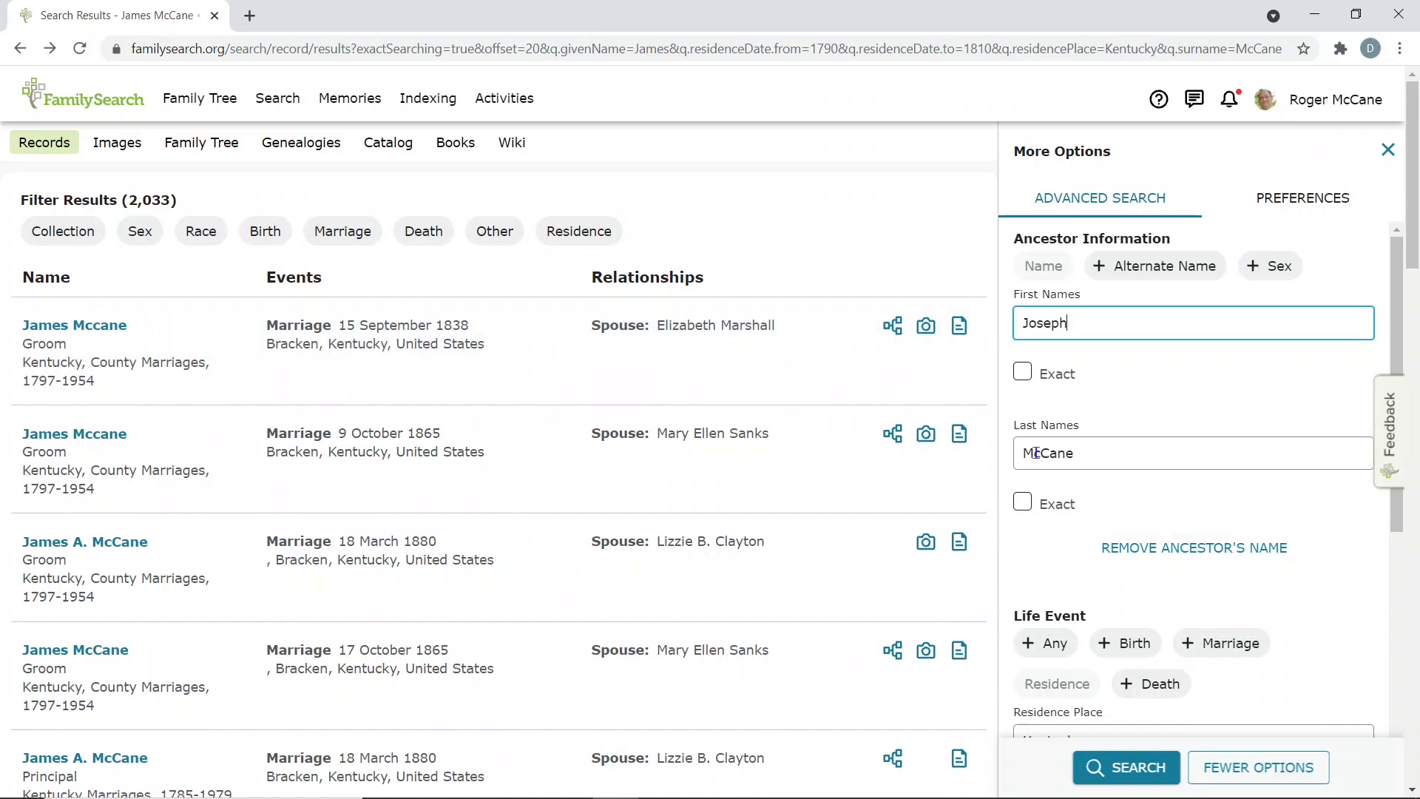
left_click_drag(1040, 452, 1073, 451)
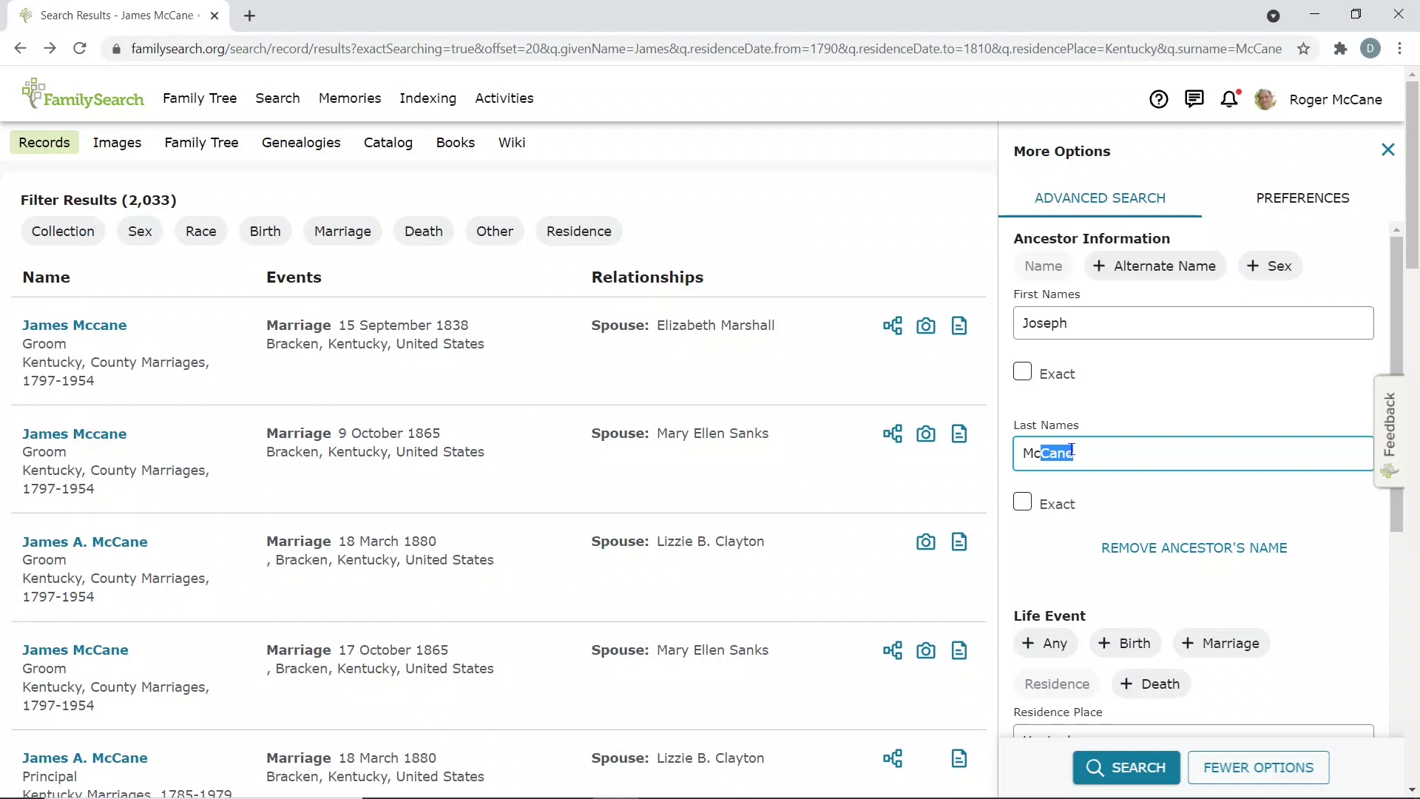
type("a")
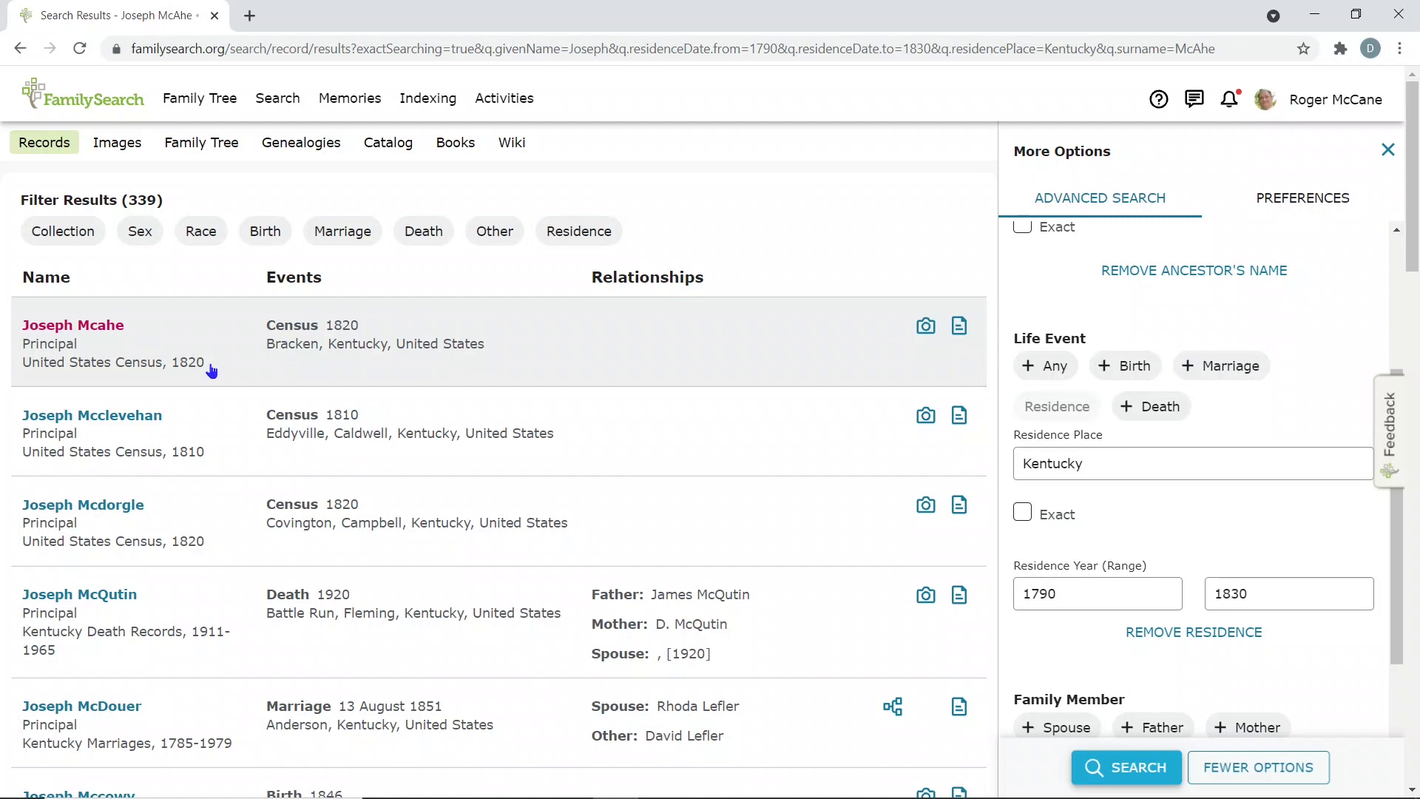
Restrict both the first and last names to exact matches and rerun the search.
scroll(1095, 395, "up", 4)
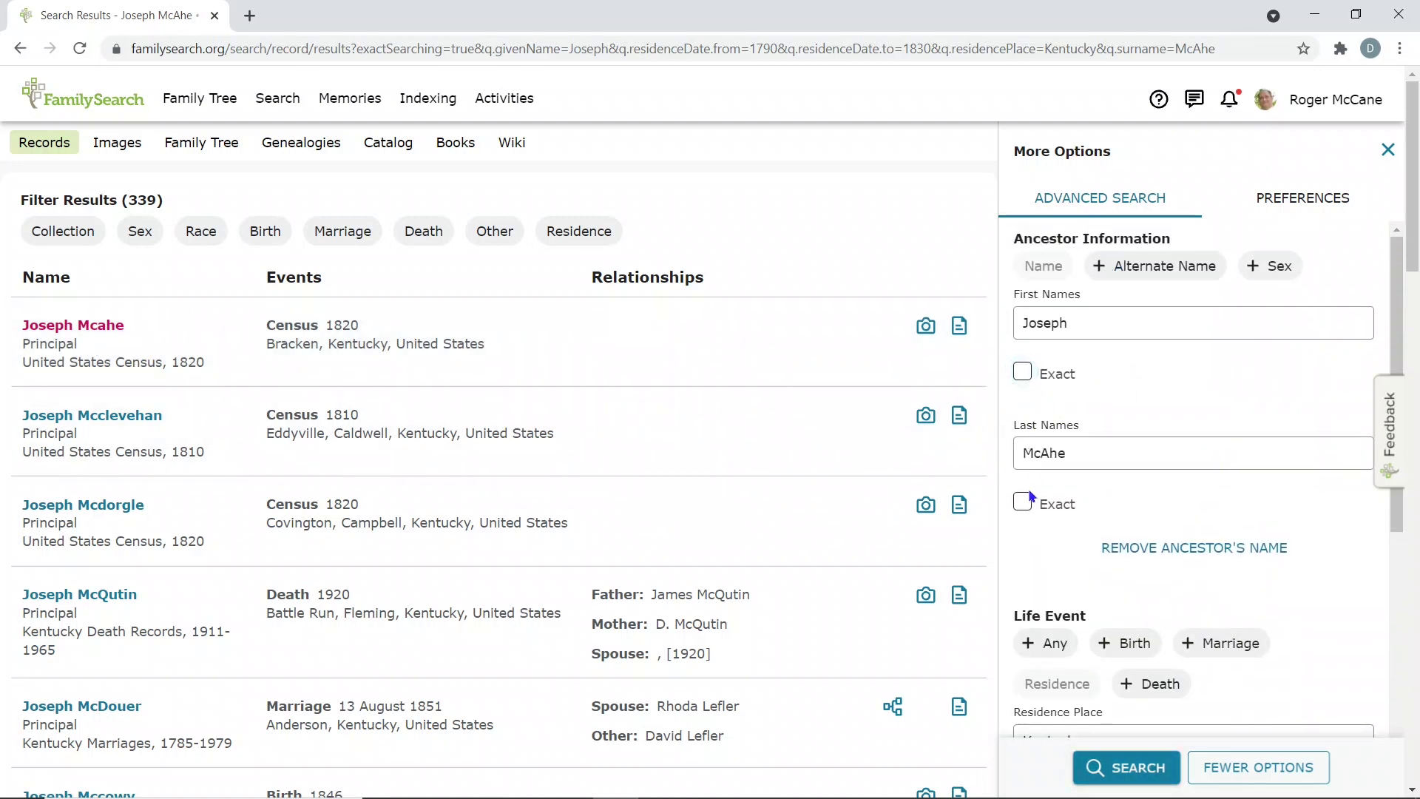
left_click(1022, 372)
left_click(1022, 503)
left_click(1137, 775)
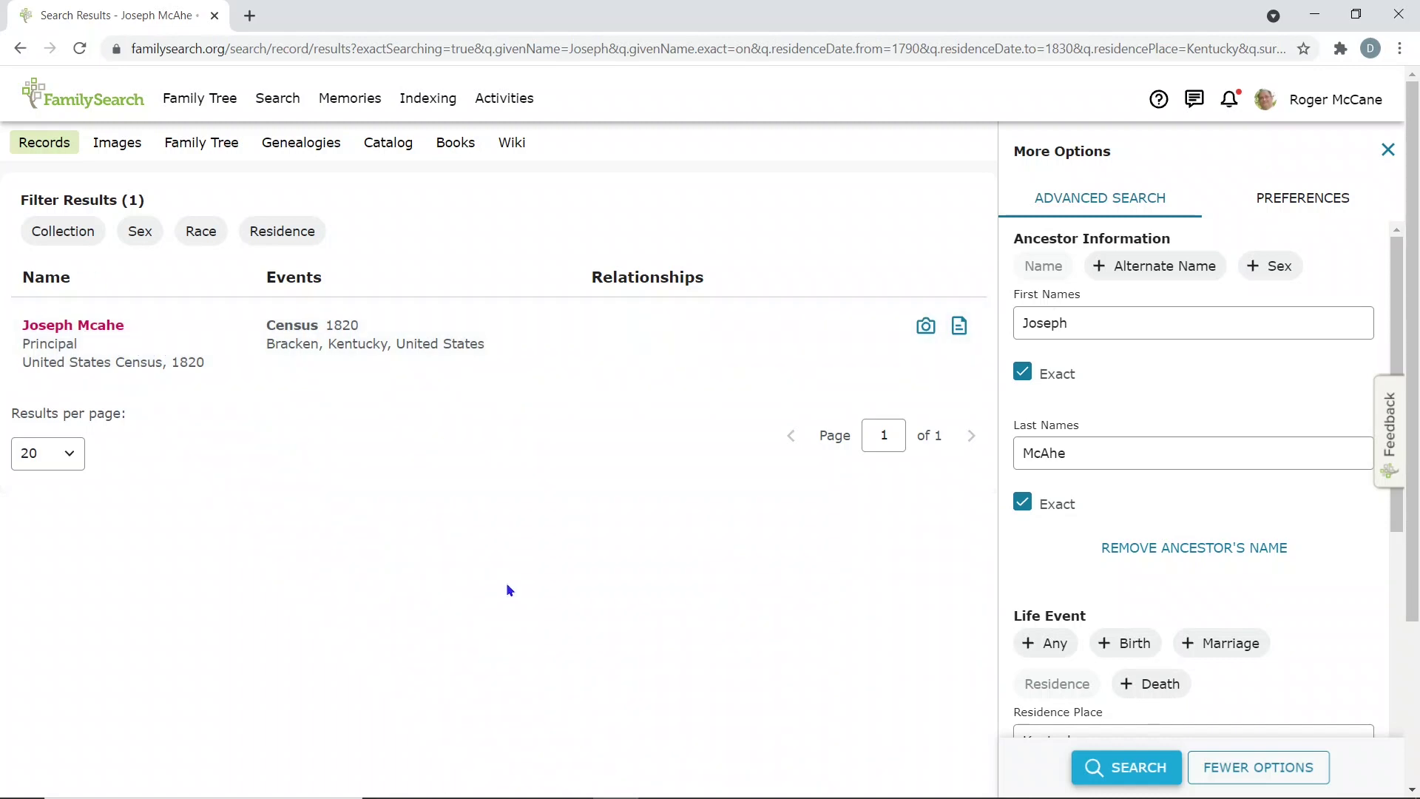
Open the details of the 1820 Bracken, Kentucky census record and check the name's edit history.
left_click(959, 332)
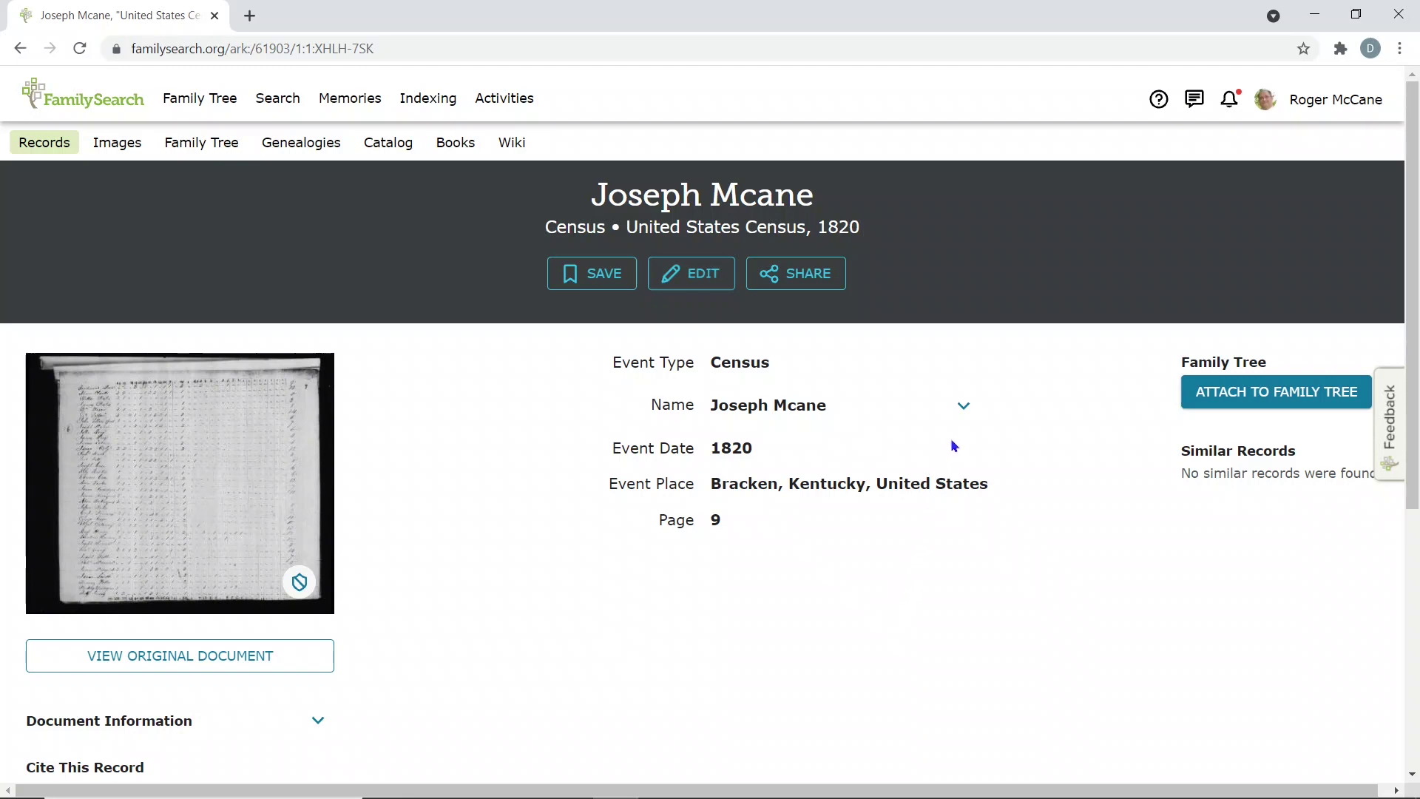
left_click(963, 407)
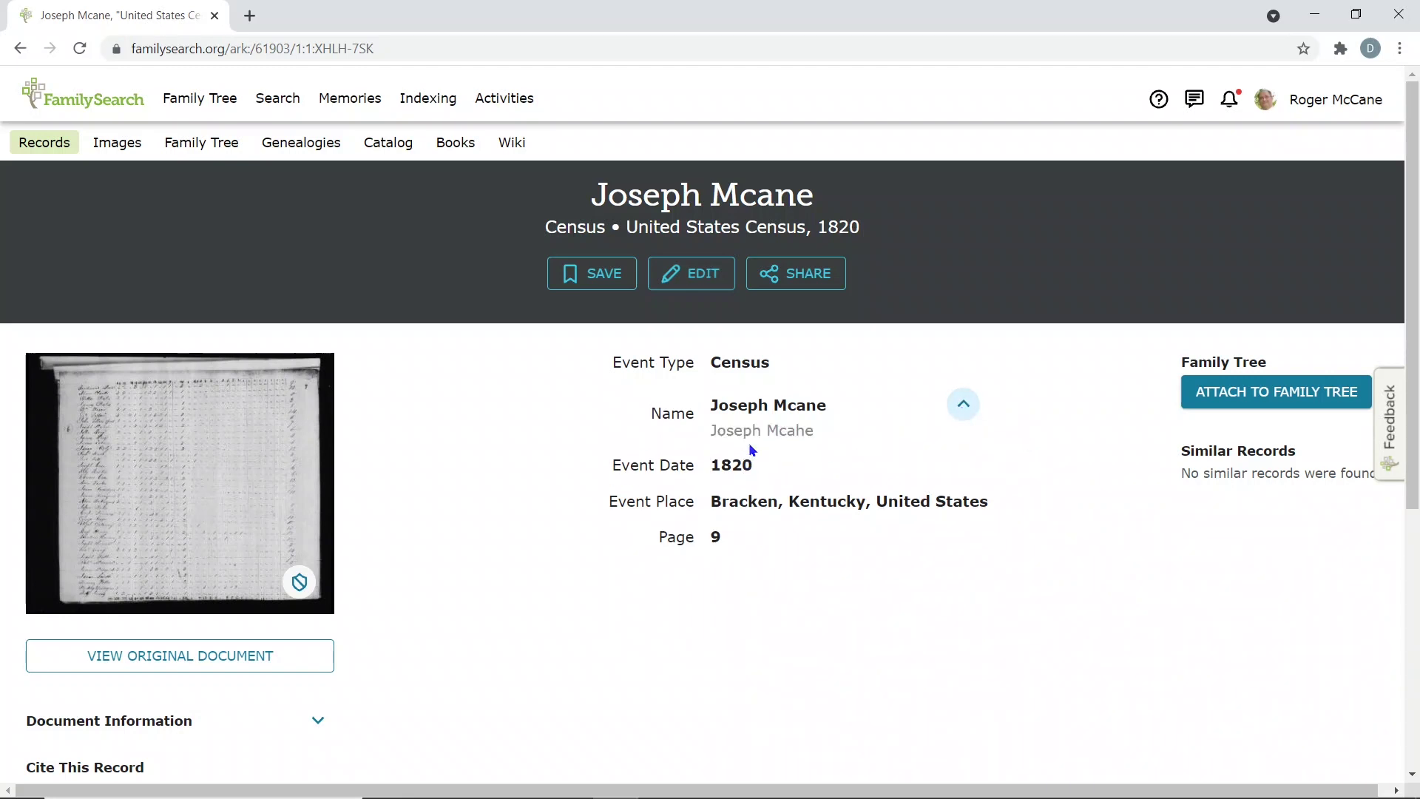
left_click(963, 404)
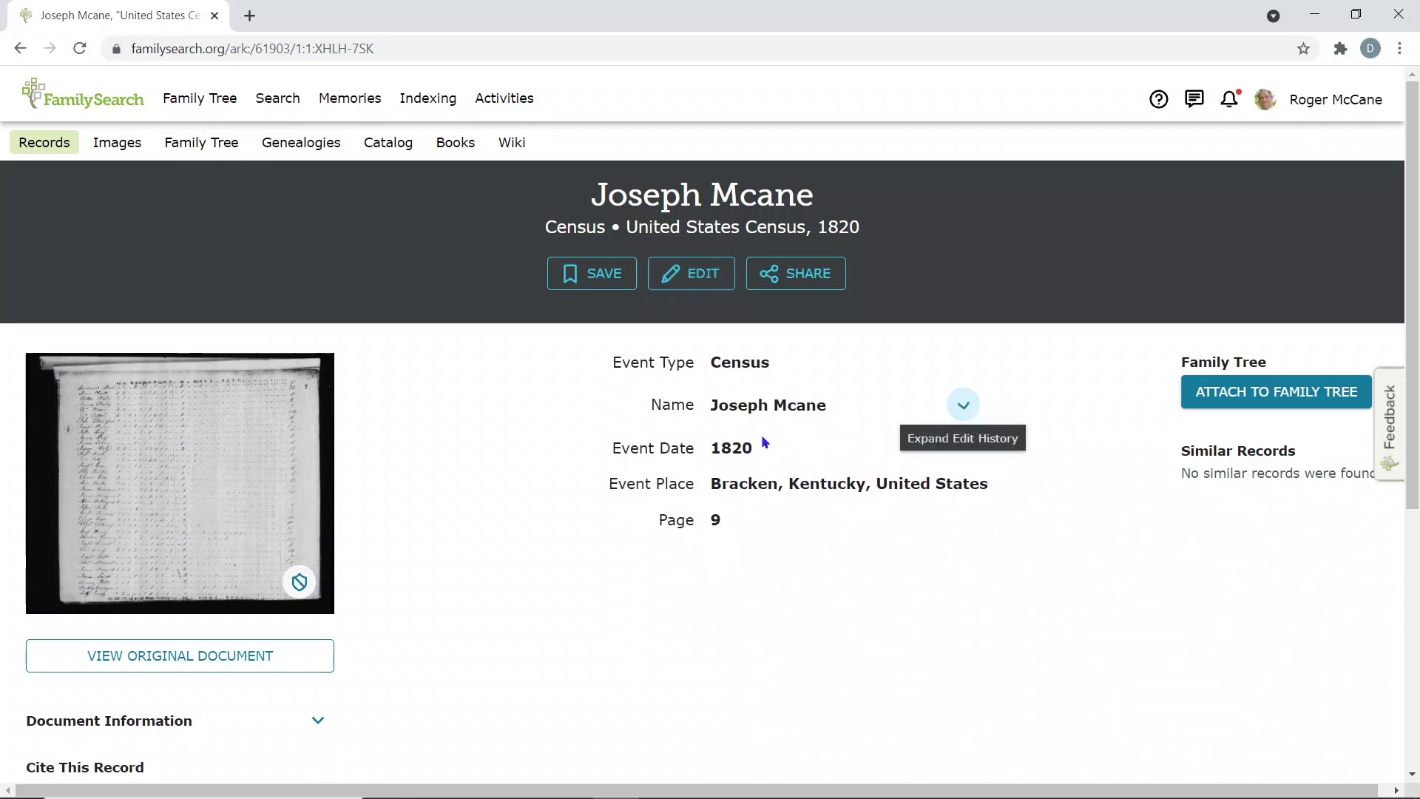
Open the original 1820 census page and examine the highlighted handwritten surname up close.
left_click(164, 461)
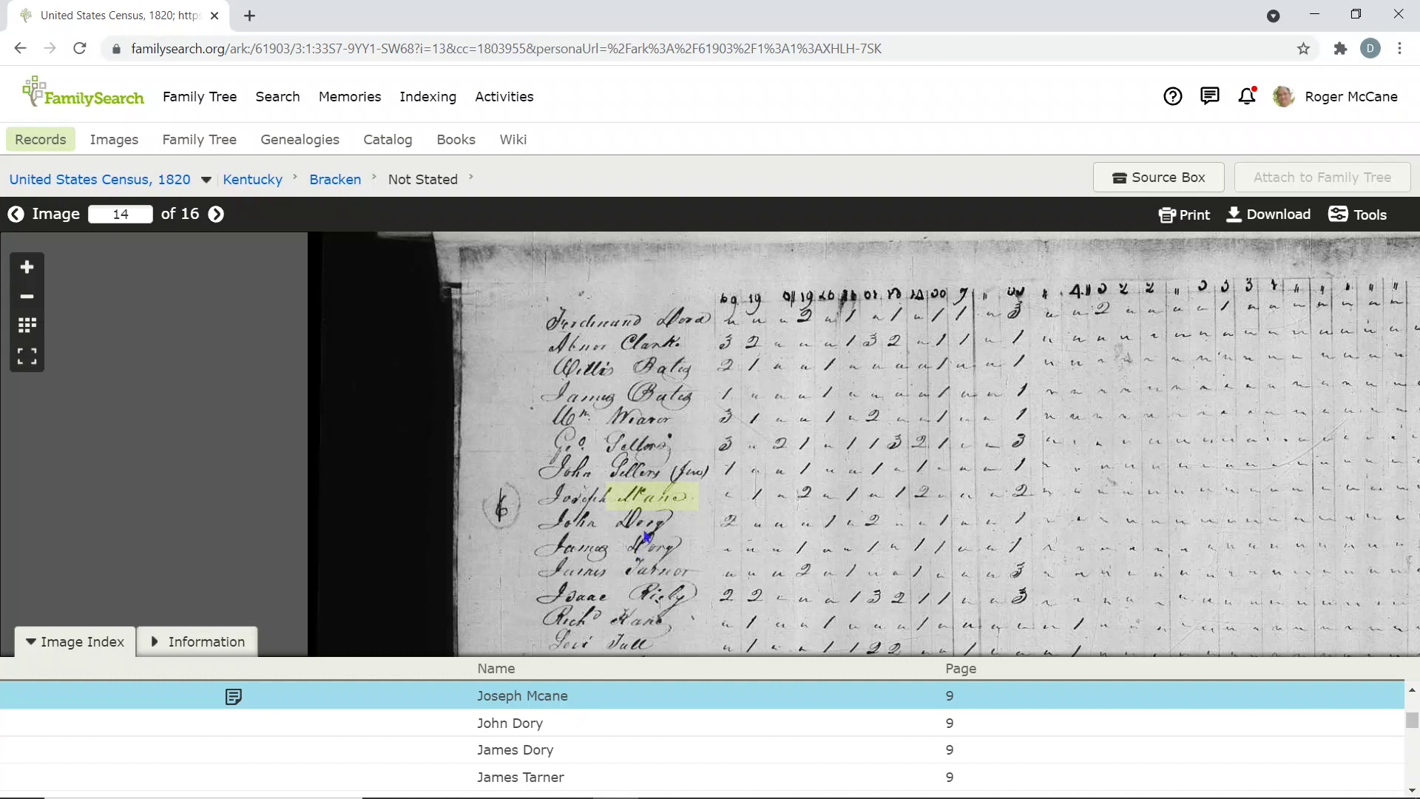
scroll(646, 516, "up", 3)
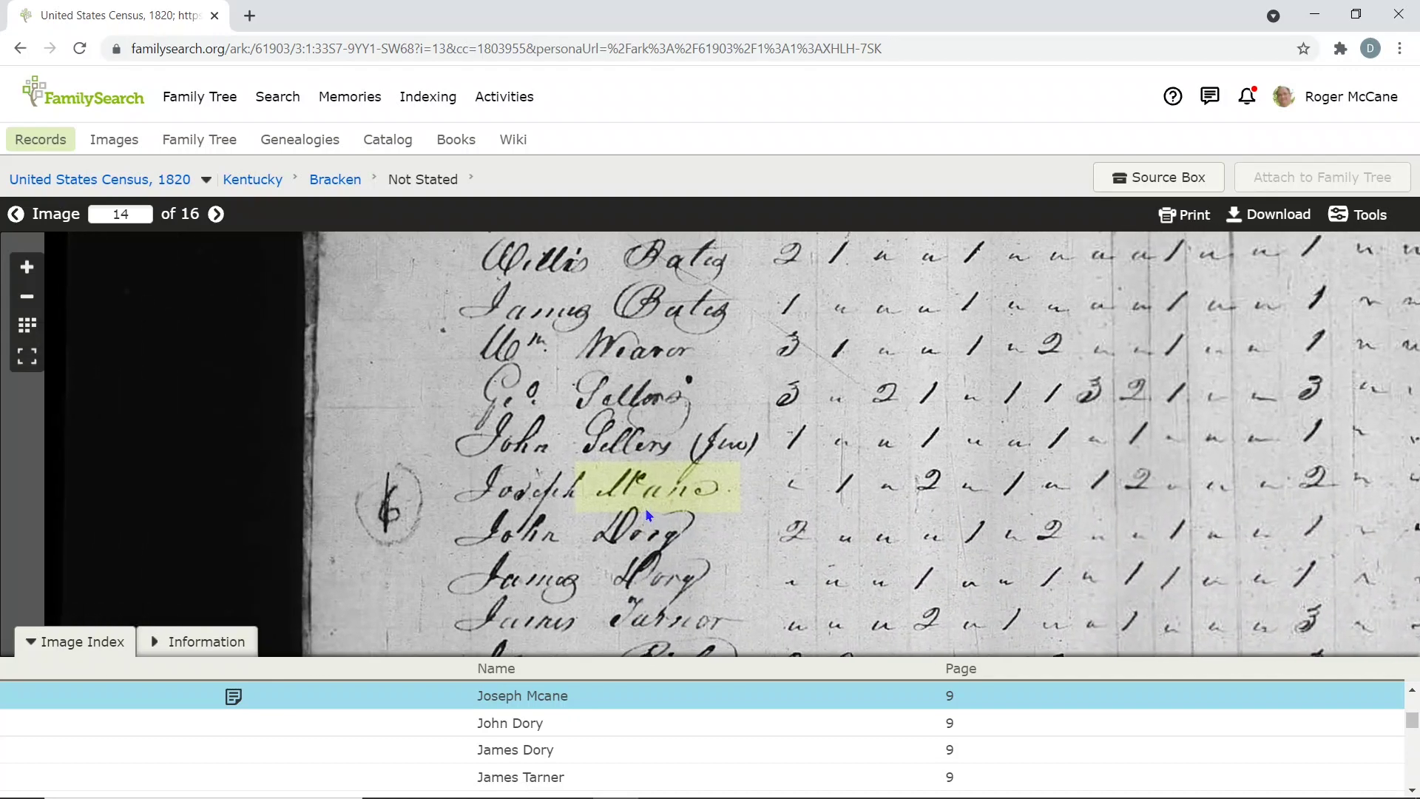
scroll(647, 515, "up", 2)
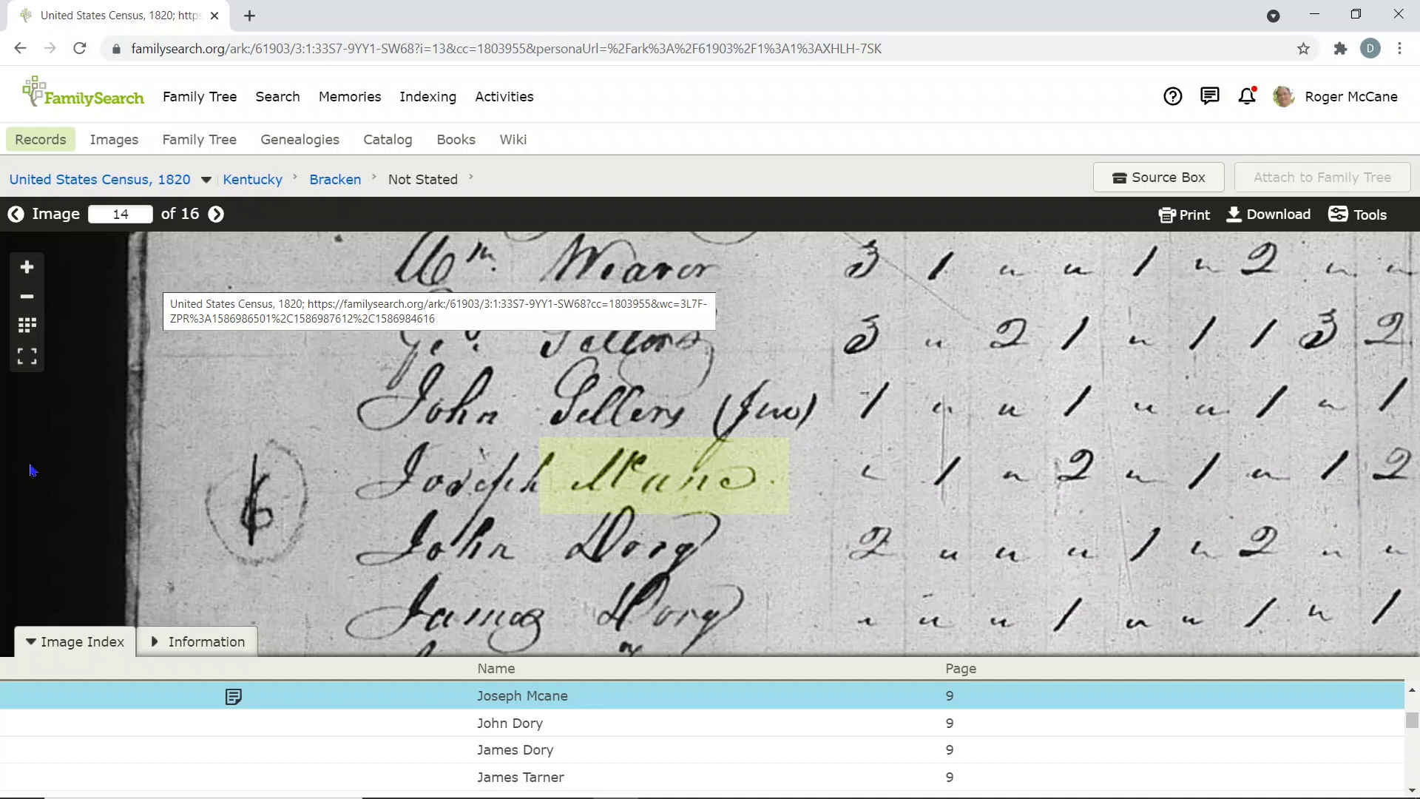
Return to the results and rerun the exact search with the surname's "h" replaced by "n".
left_click(18, 47)
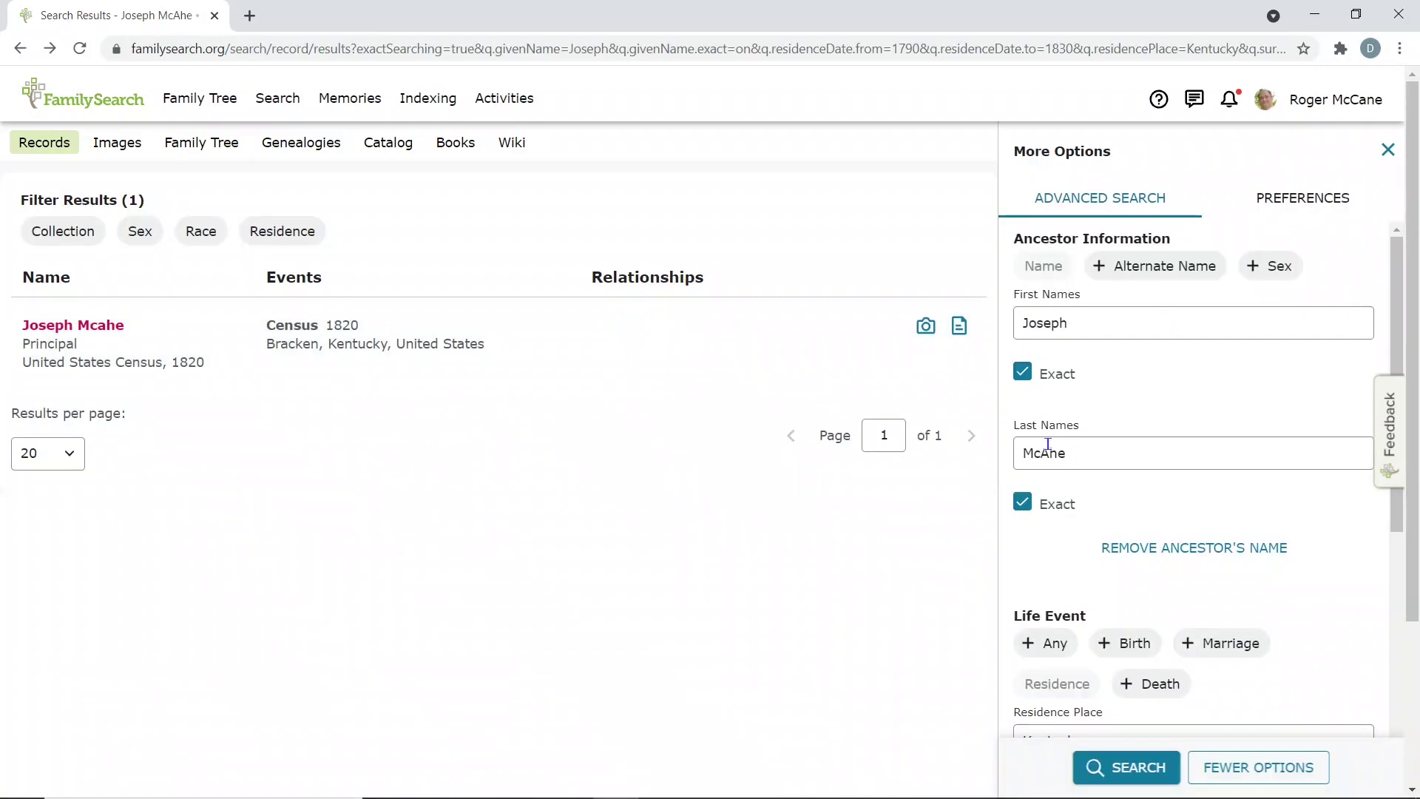
left_click_drag(1047, 445, 1058, 445)
key("End")
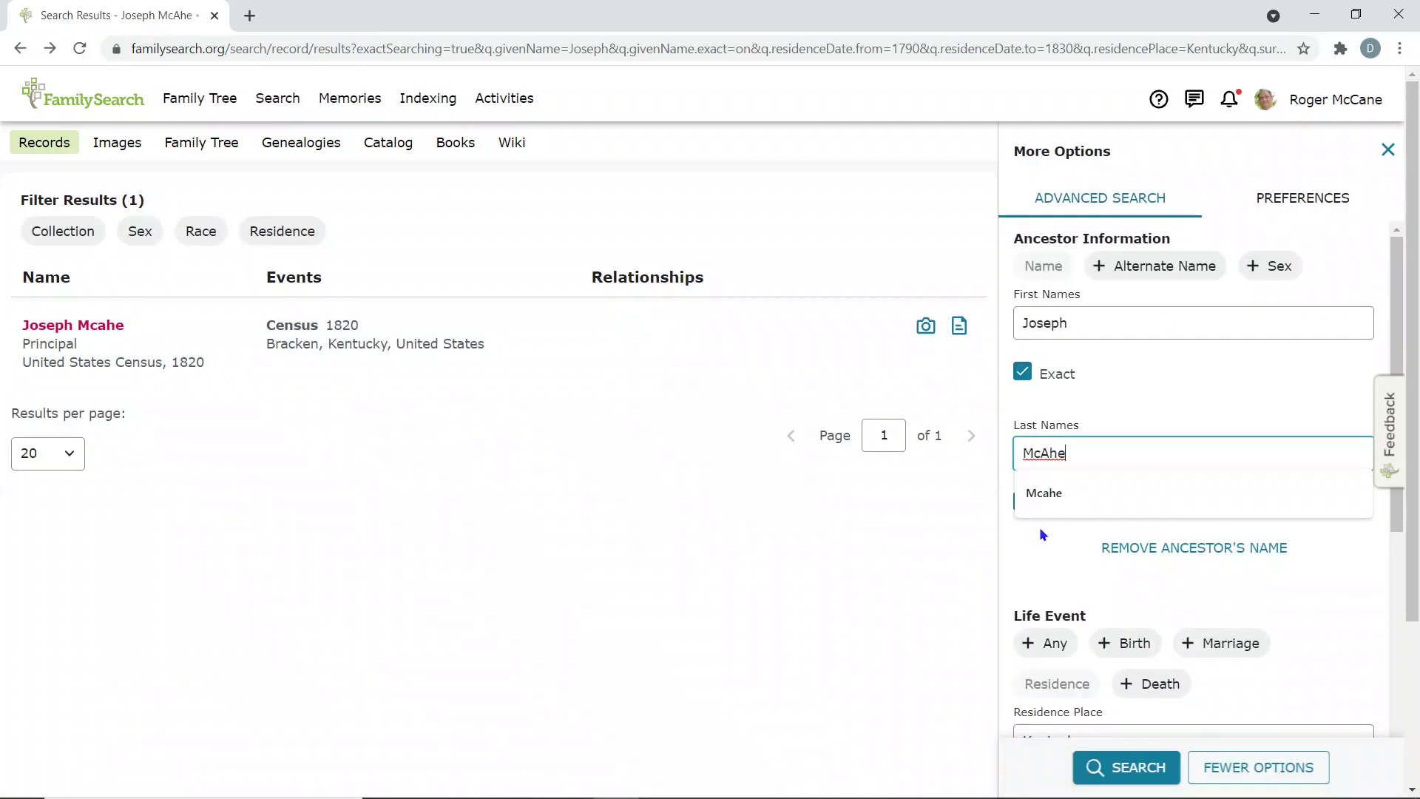
type("n")
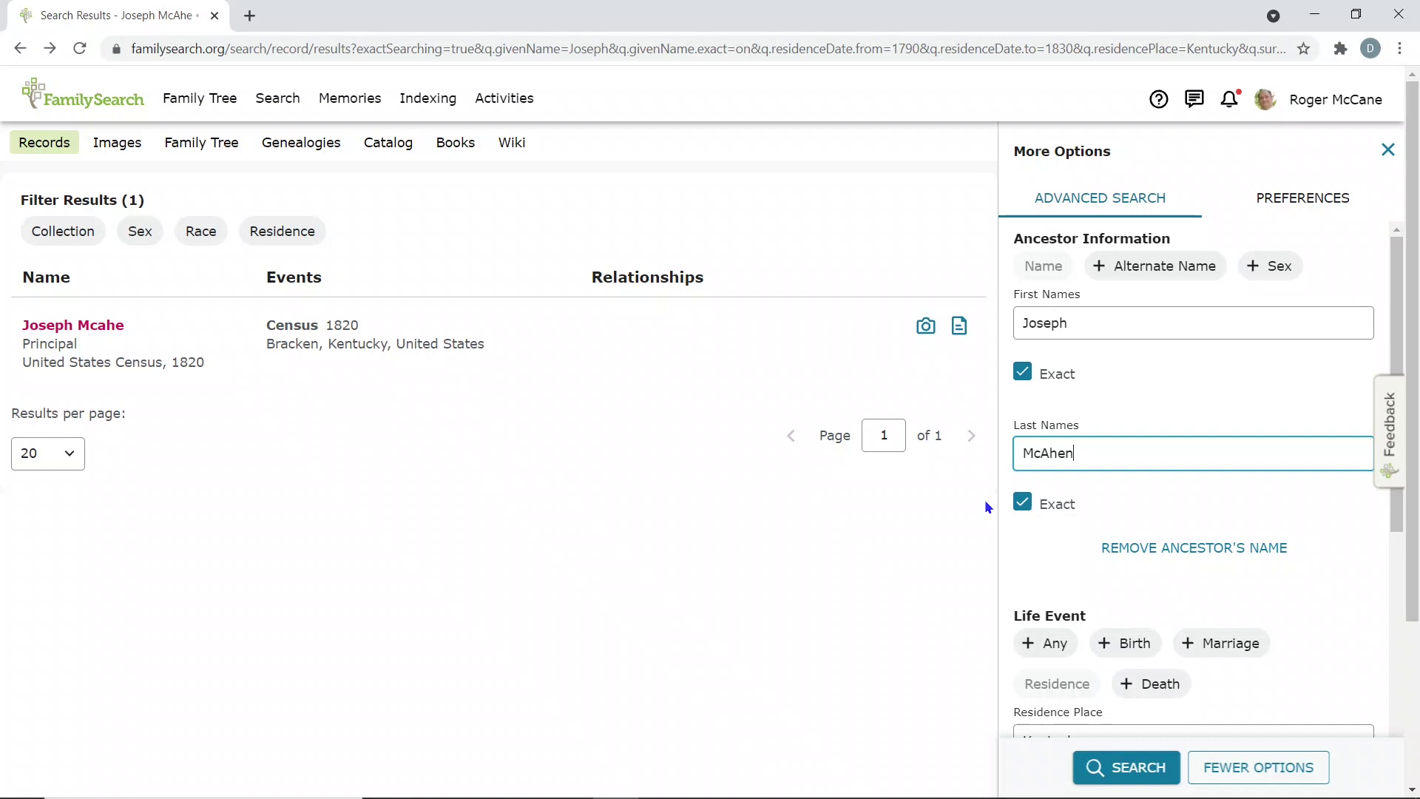
key("BackSpace")
key("BackSpace")
key("BackSpace")
type("ne")
key("Return")
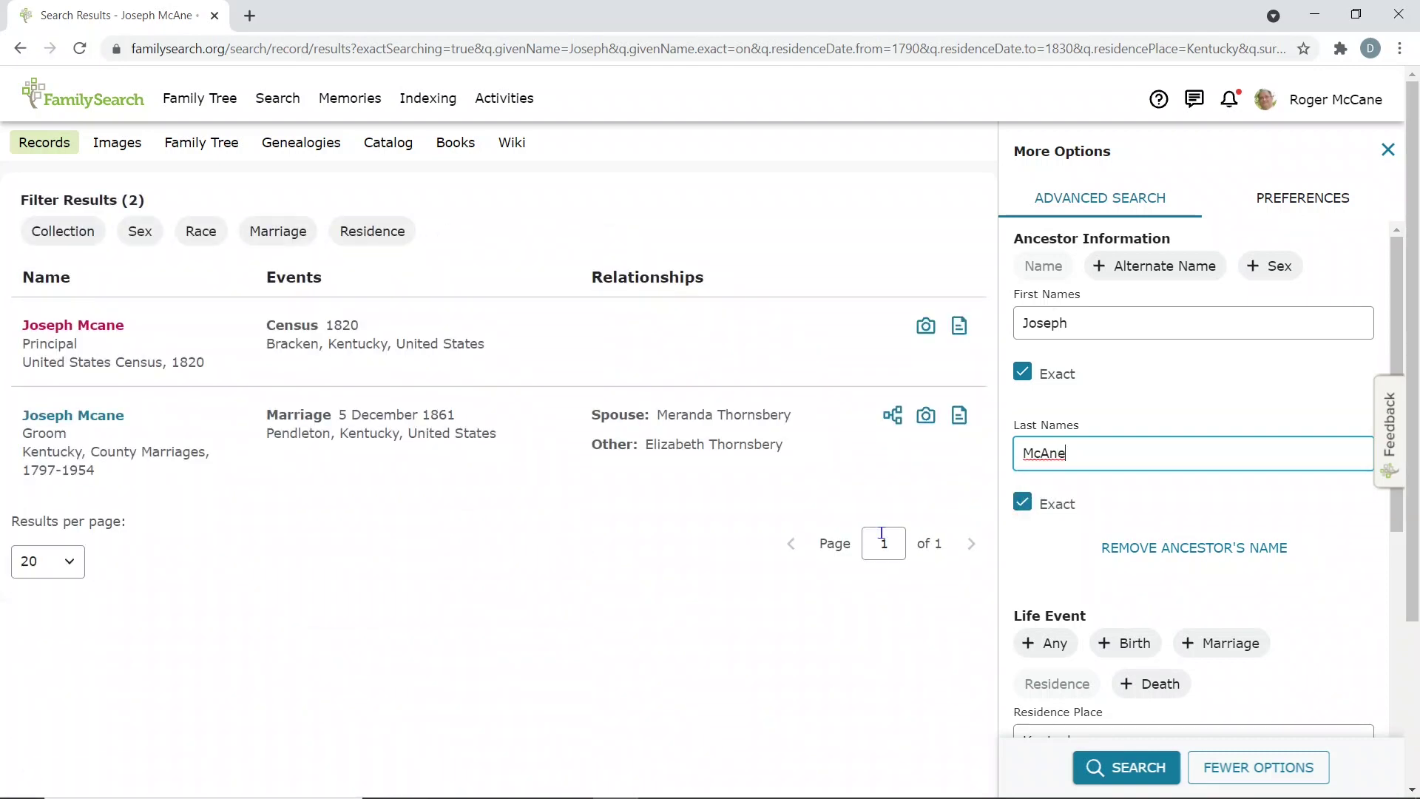